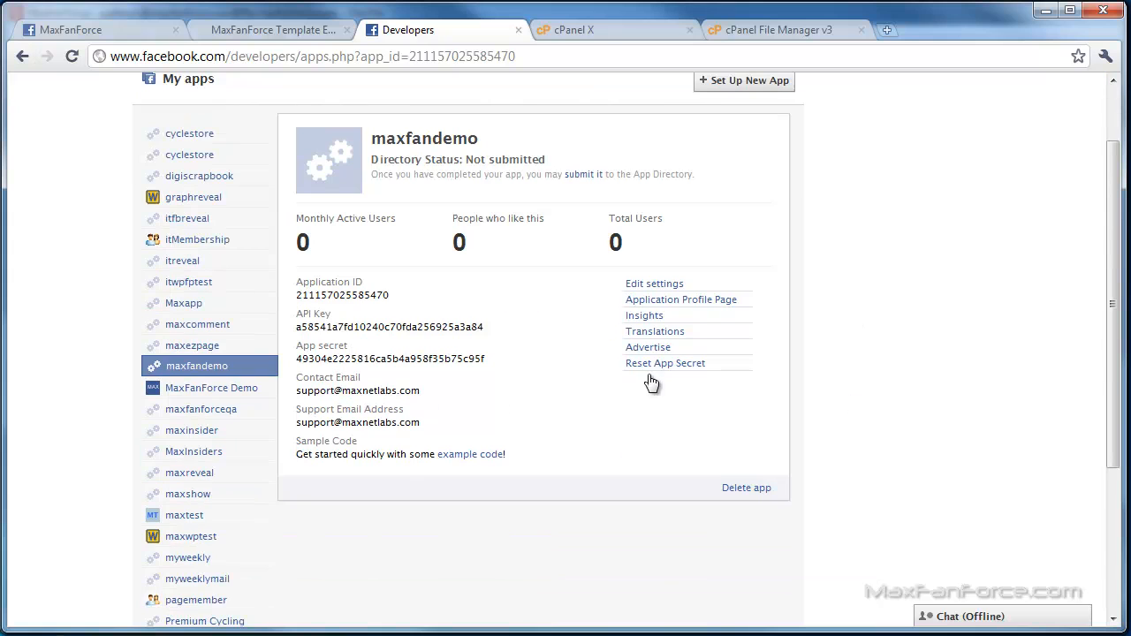
# Open the maxfandemo app's settings for editing and show its Facebook Integration section
pyautogui.click(664, 284)
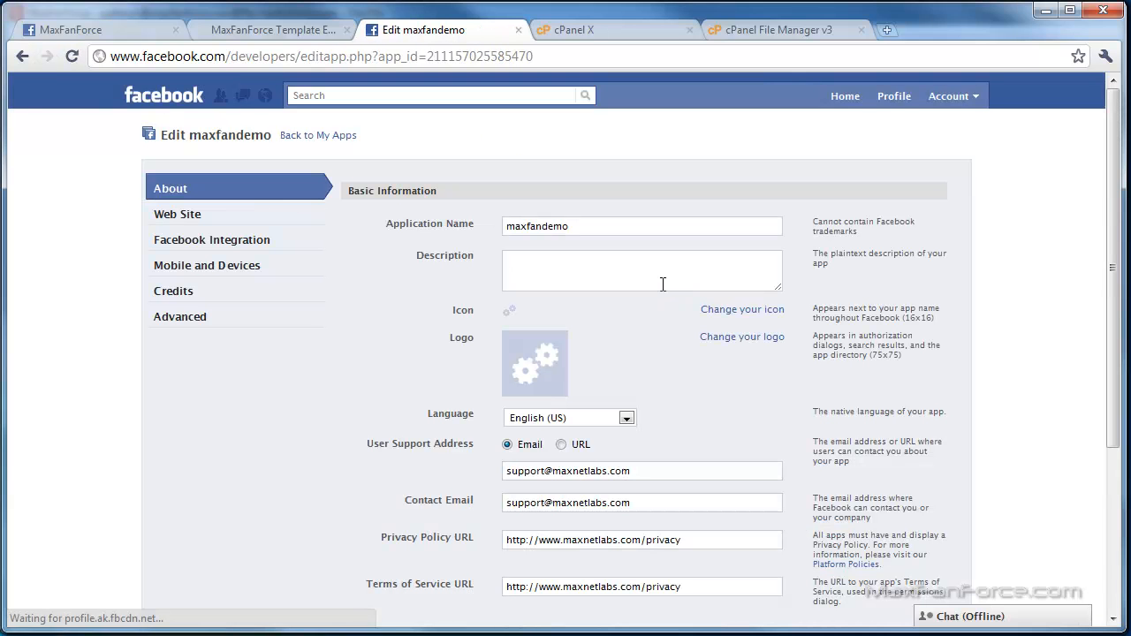
pyautogui.scroll(-1, 872, 336)
pyautogui.scroll(1, 872, 336)
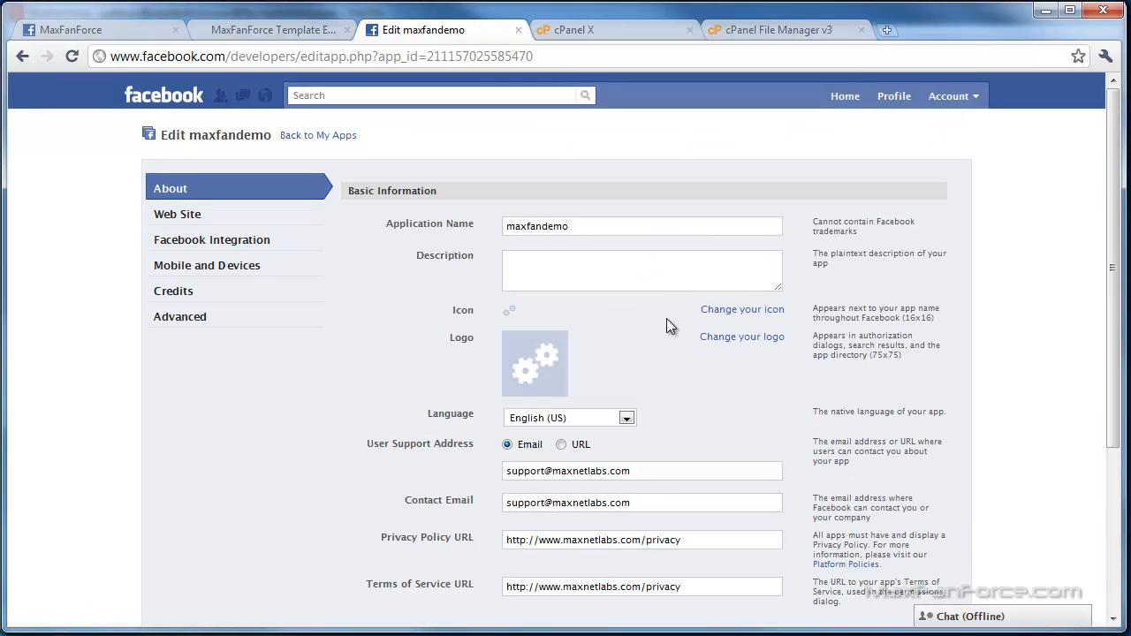
pyautogui.click(258, 246)
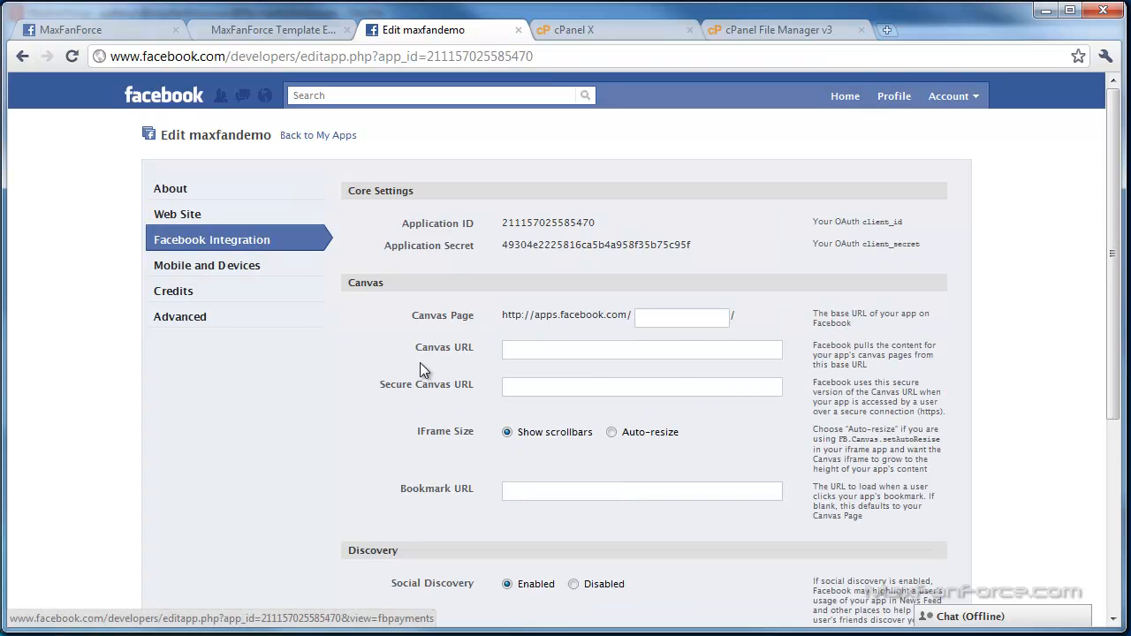
# Set the app's Canvas Page address on apps.facebook.com to maxfandemo
pyautogui.click(664, 321)
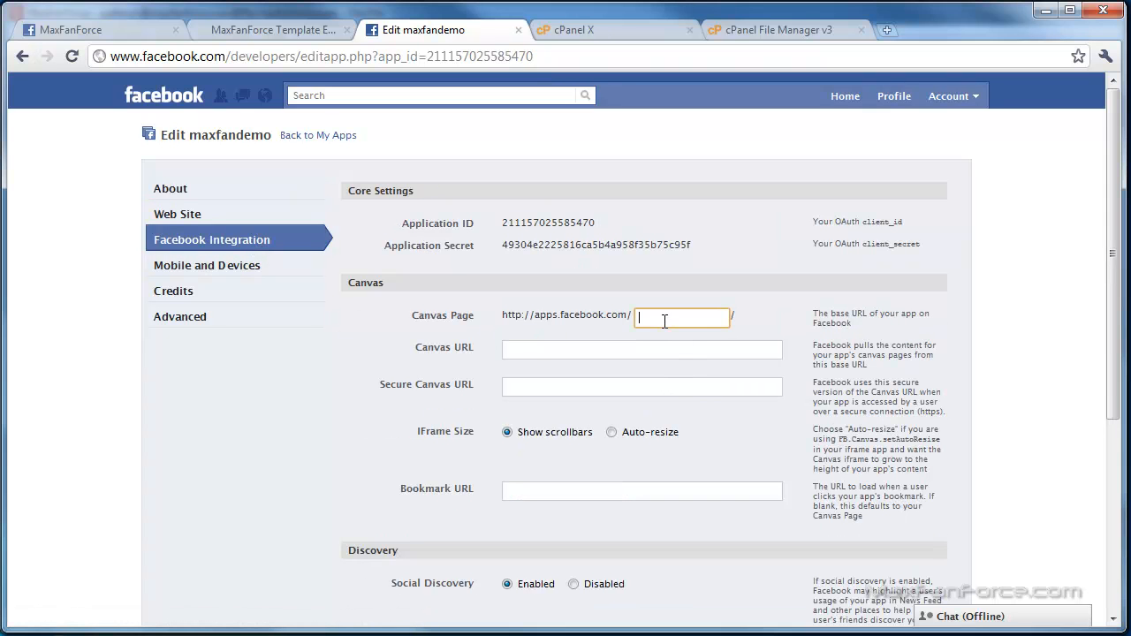
pyautogui.write('max')
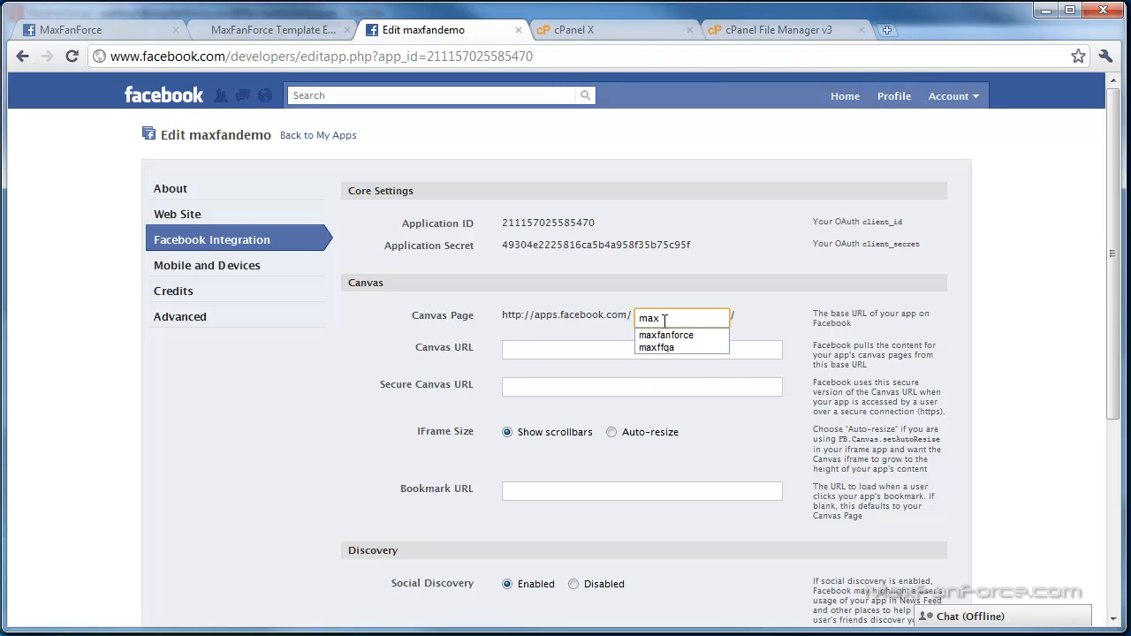
pyautogui.write('fandemo')
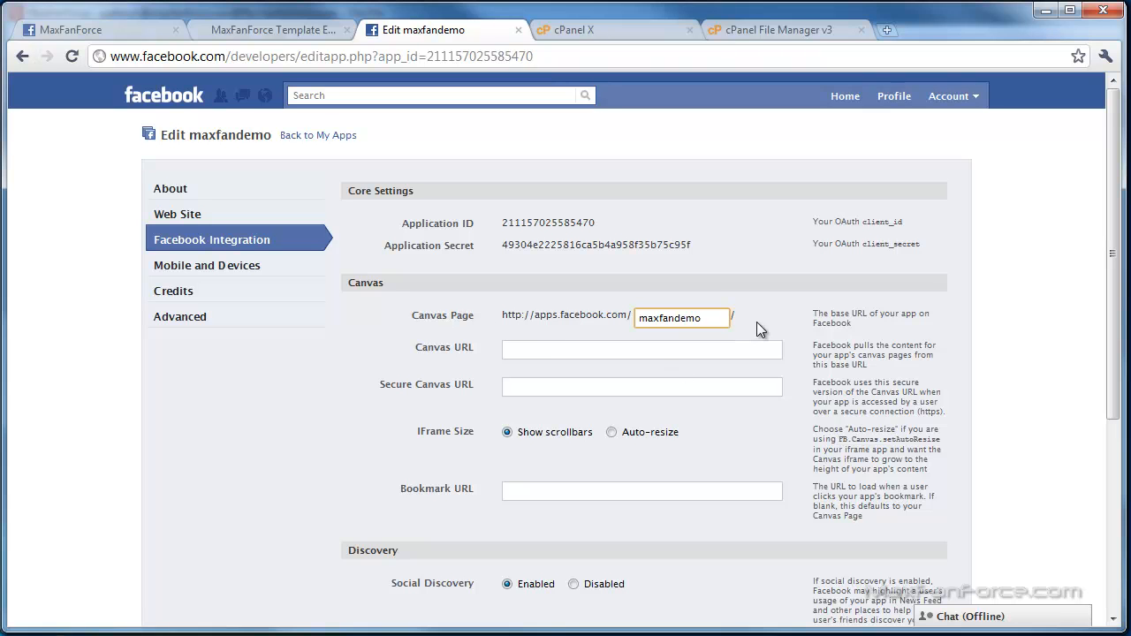
pyautogui.scroll(-2, 1101, 240)
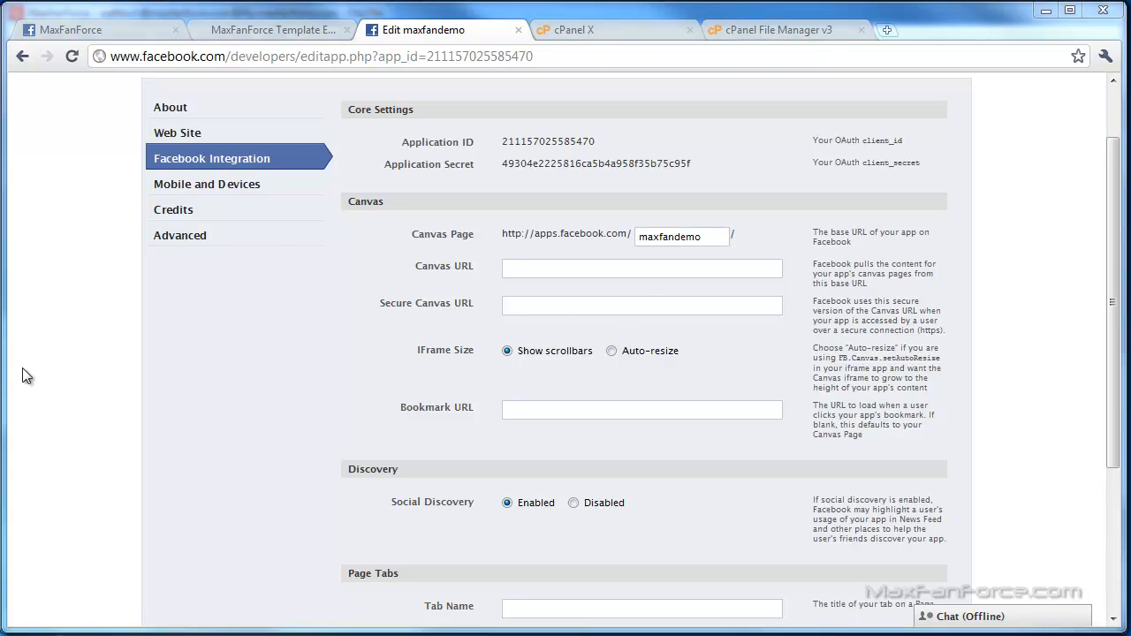
pyautogui.click(575, 277)
pyautogui.write('http://maxfanforce.com/maxff/')
pyautogui.click(593, 305)
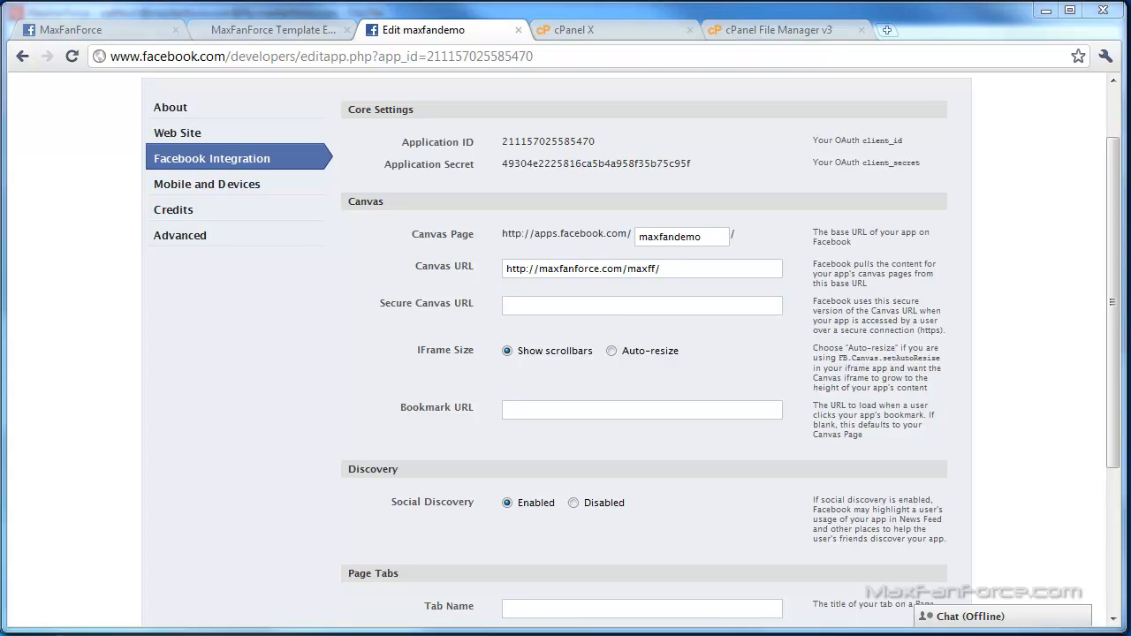
pyautogui.click(599, 307)
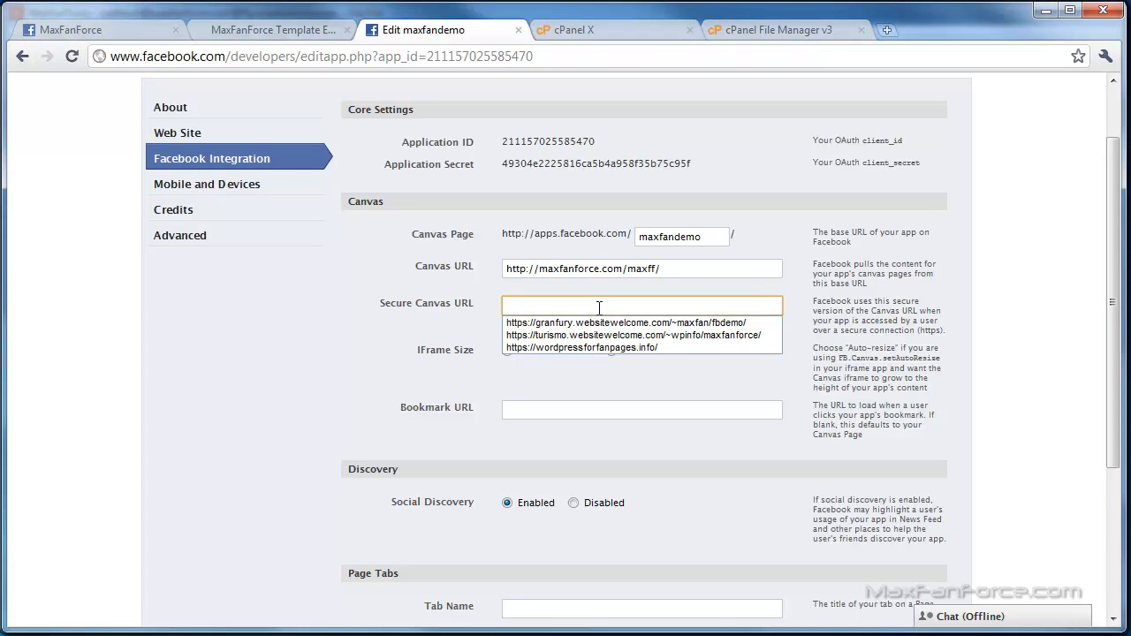
pyautogui.write('https://granfury.websitewelcome.com/~maxfan/maxff/')
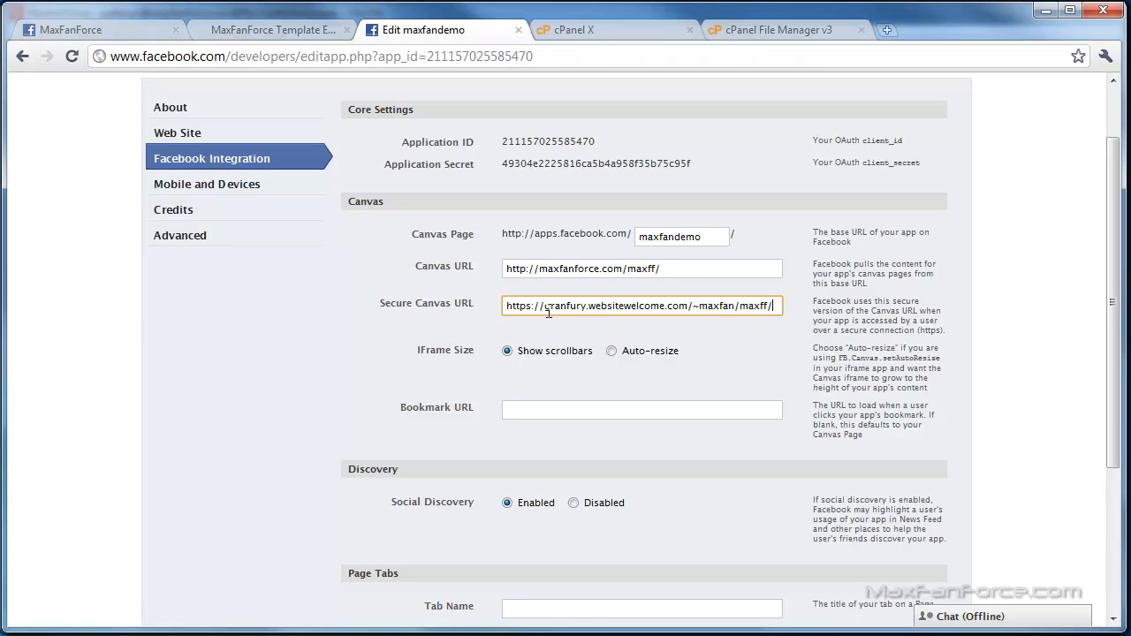
pyautogui.moveTo(545, 306); pyautogui.dragTo(687, 310)
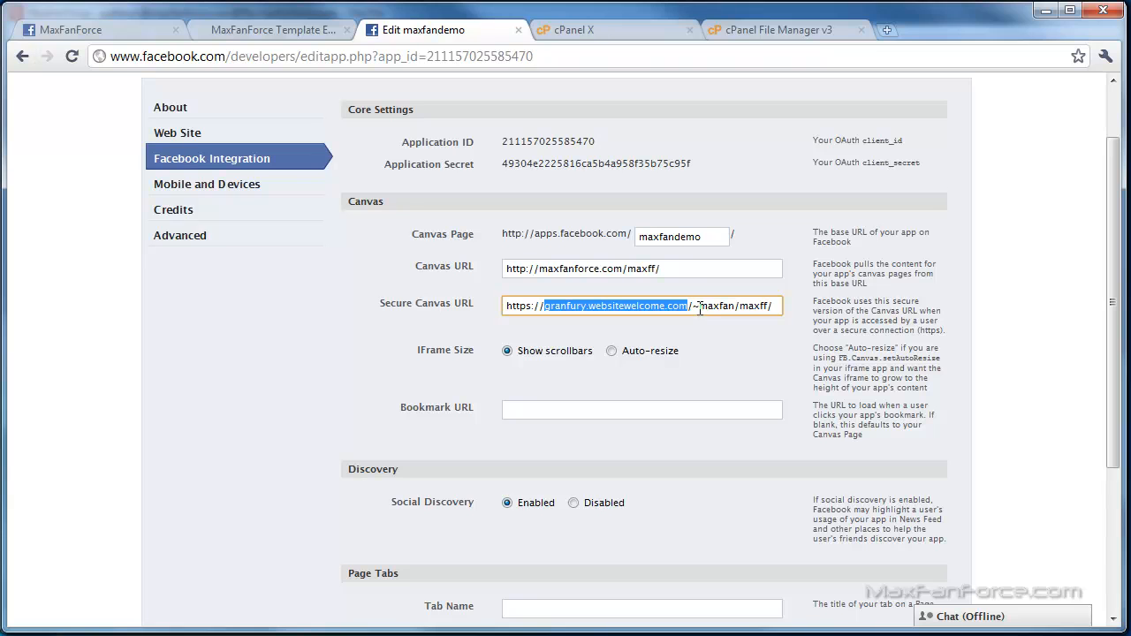
pyautogui.click(559, 326)
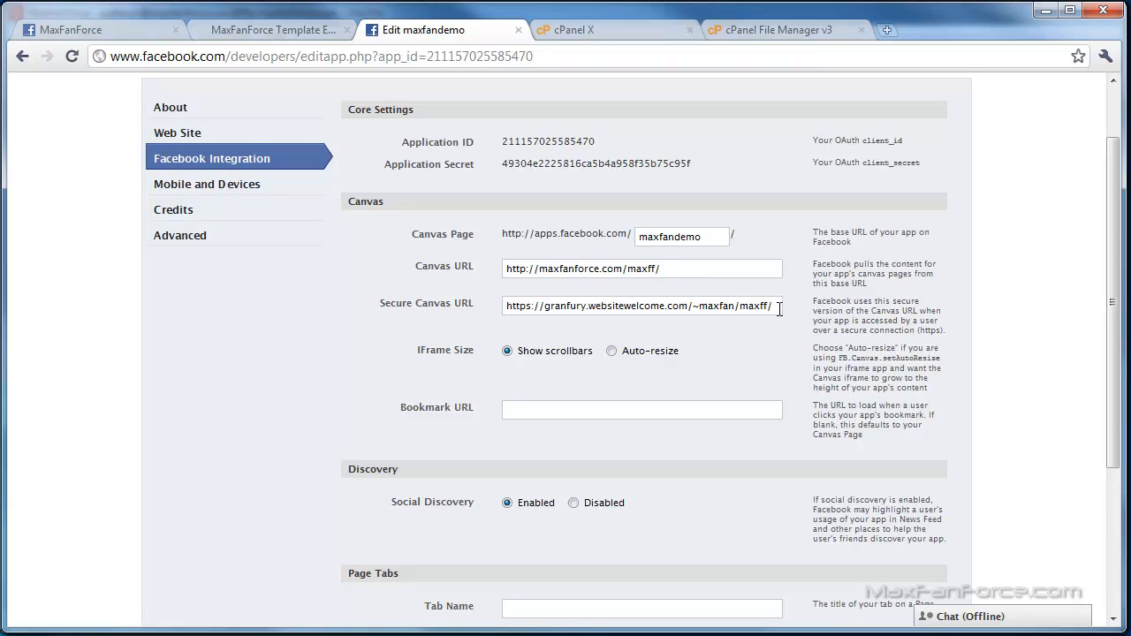
pyautogui.moveTo(738, 306); pyautogui.dragTo(443, 307)
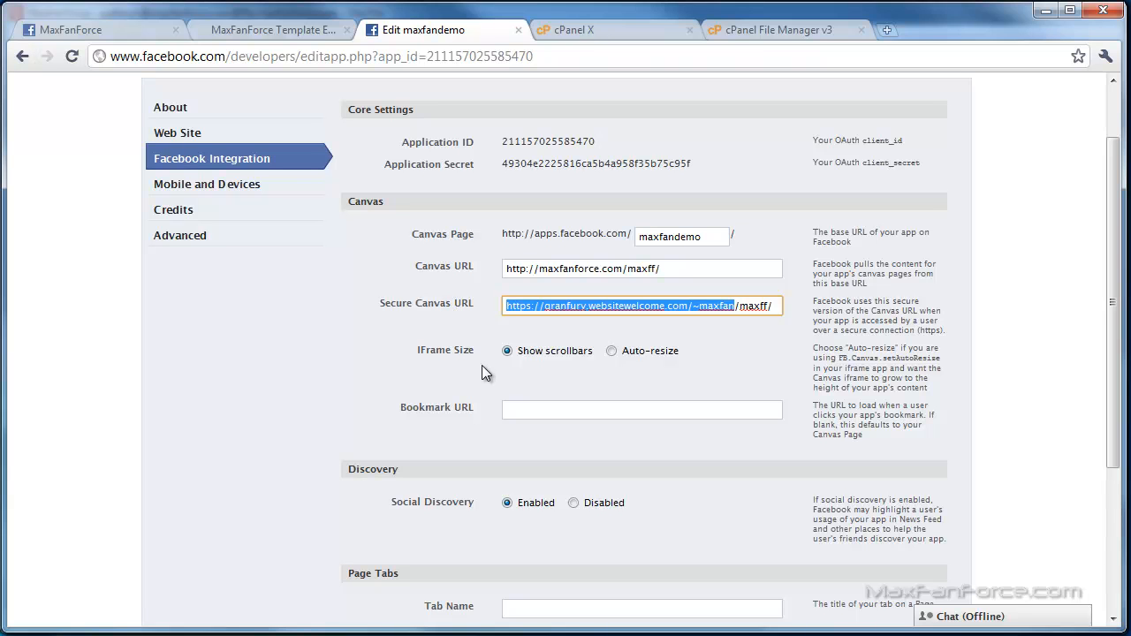
pyautogui.click(417, 332)
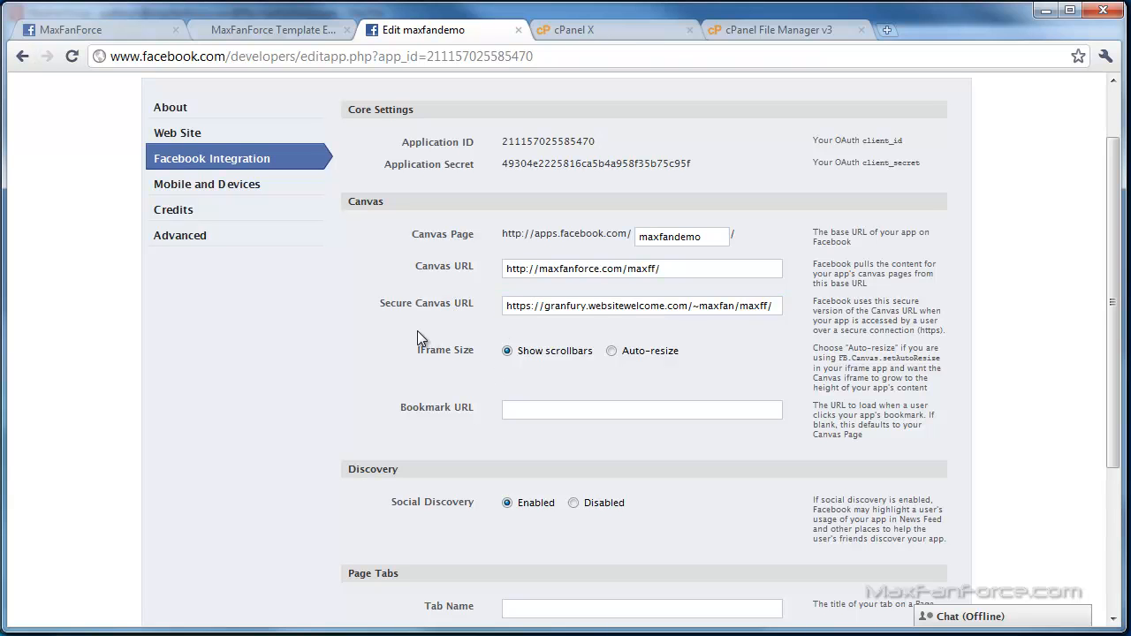
# Set the IFrame size to Auto-resize and name the page tab MaxFanDemo
pyautogui.click(610, 351)
pyautogui.scroll(-2, 774, 371)
pyautogui.click(636, 436)
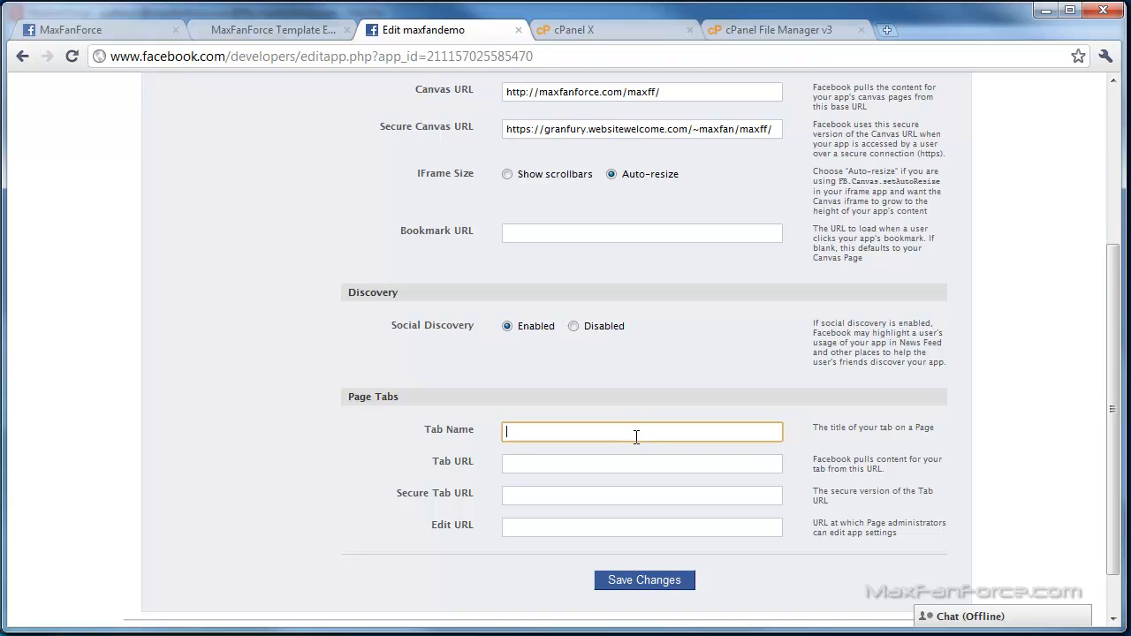
pyautogui.write('Ma')
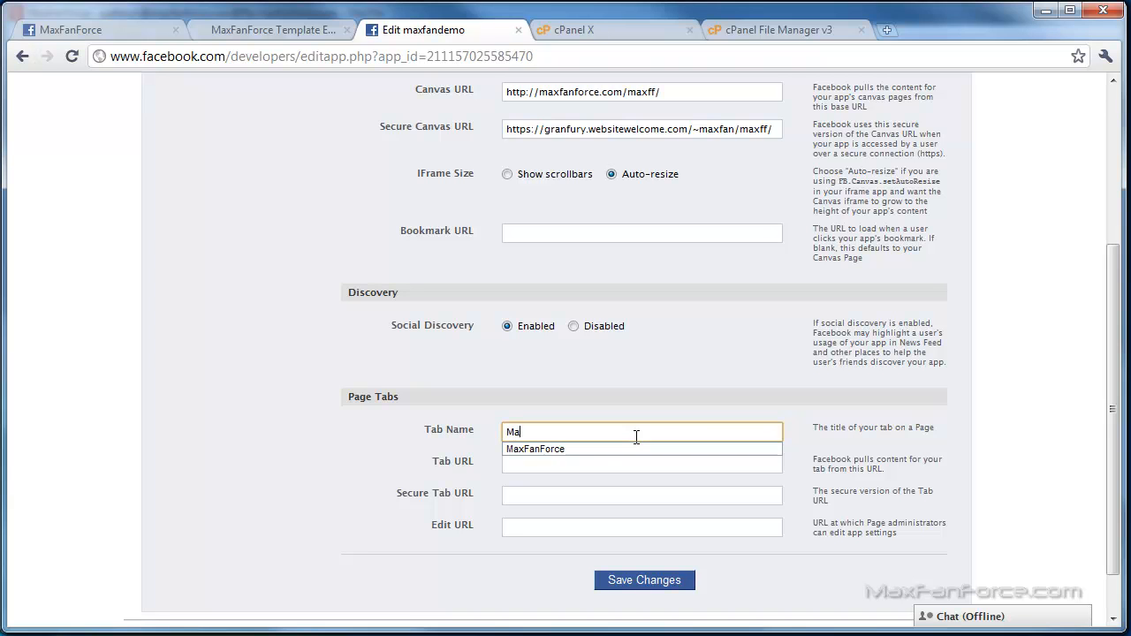
pyautogui.write('xFanDemo')
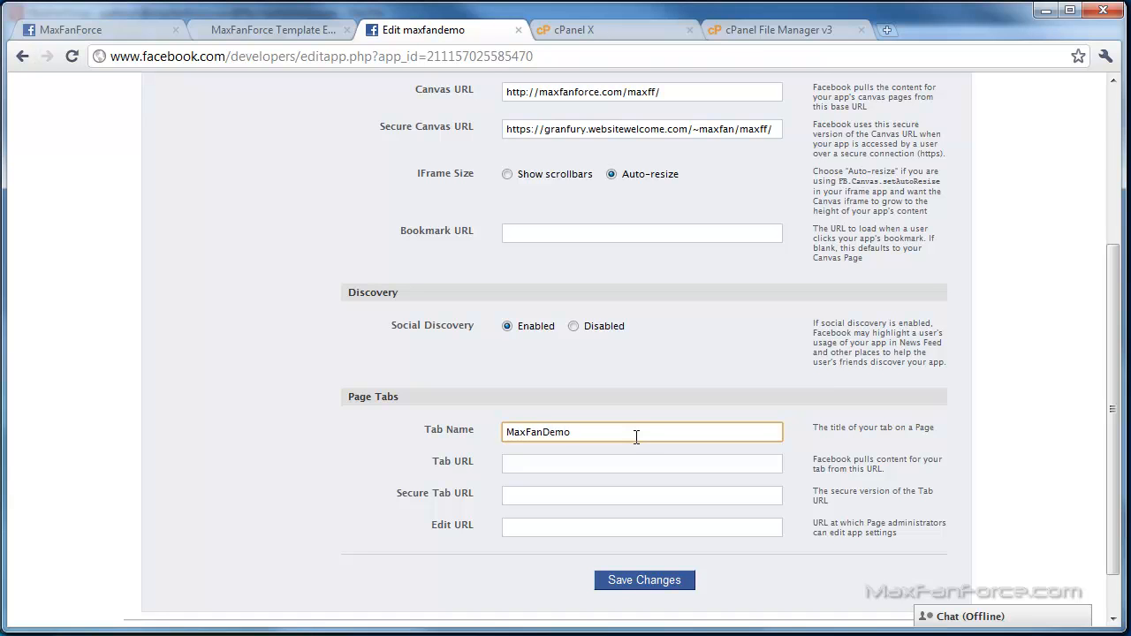
pyautogui.click(594, 466)
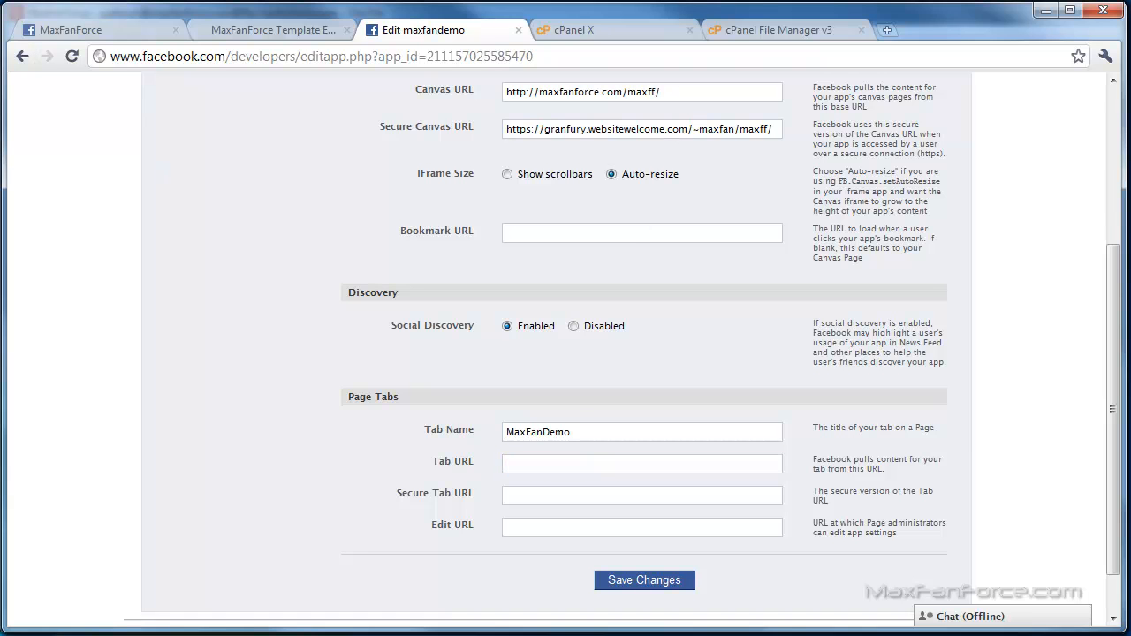
pyautogui.moveTo(680, 92); pyautogui.dragTo(498, 96)
pyautogui.hotkey('ctrl', 'c')
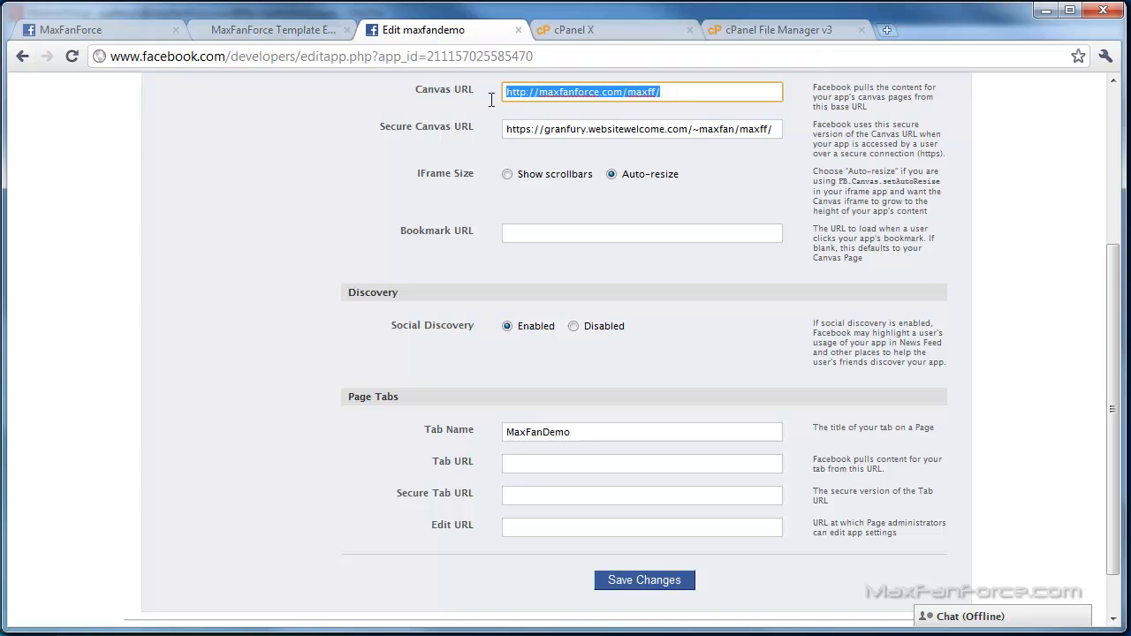
pyautogui.click(519, 464)
pyautogui.hotkey('ctrl', 'v')
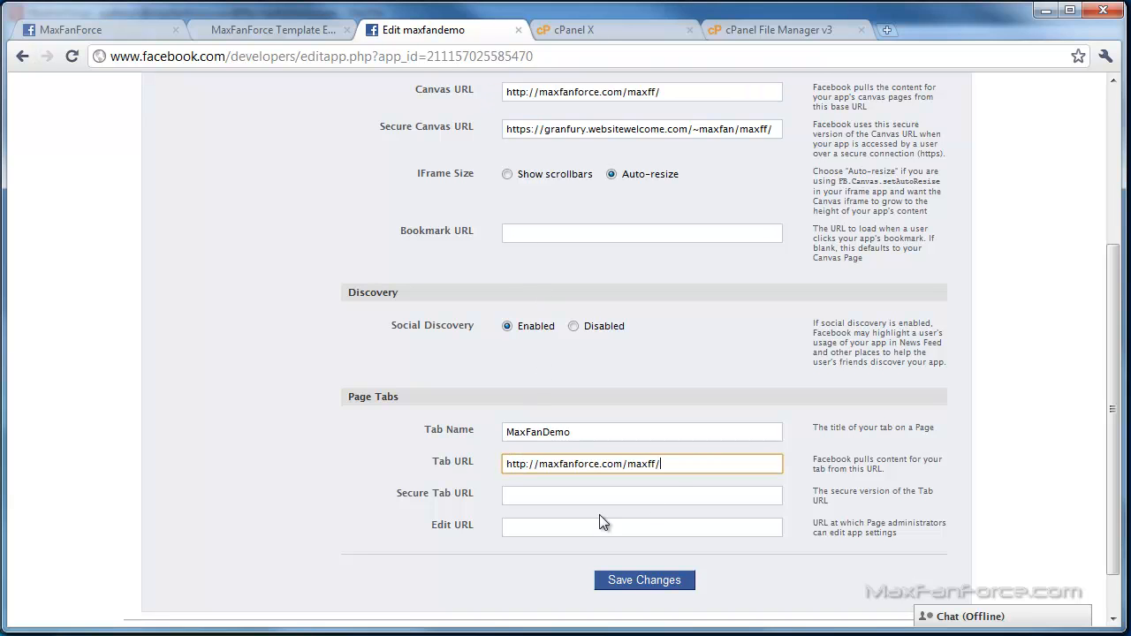
pyautogui.click(772, 129)
pyautogui.moveTo(773, 129); pyautogui.dragTo(451, 131)
pyautogui.hotkey('ctrl', 'c')
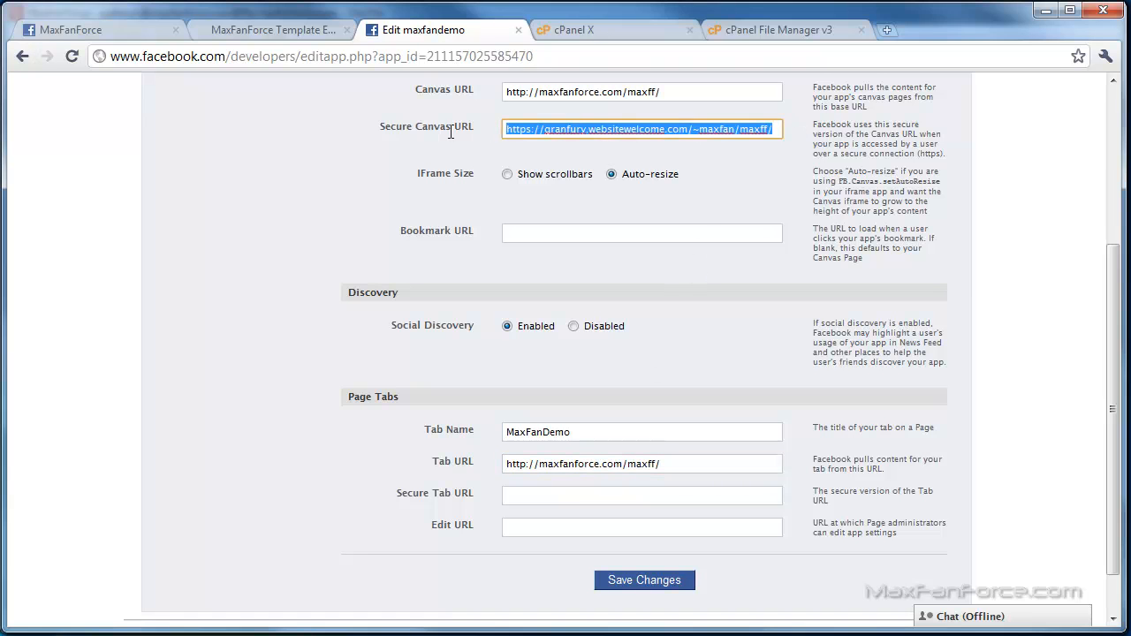
pyautogui.click(566, 494)
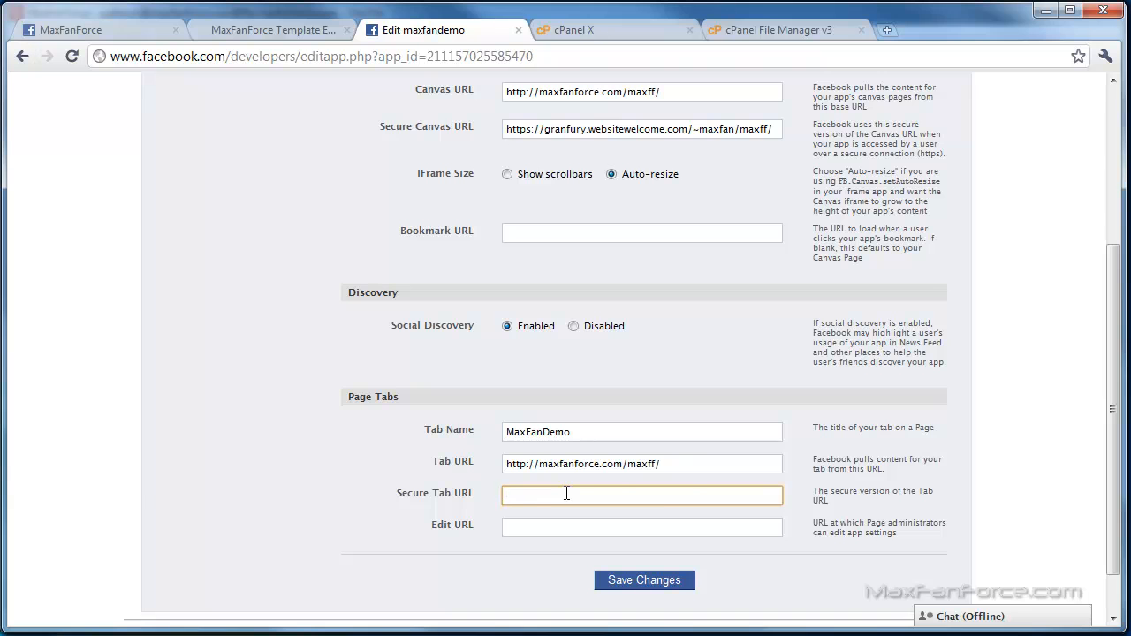
pyautogui.hotkey('ctrl', 'v')
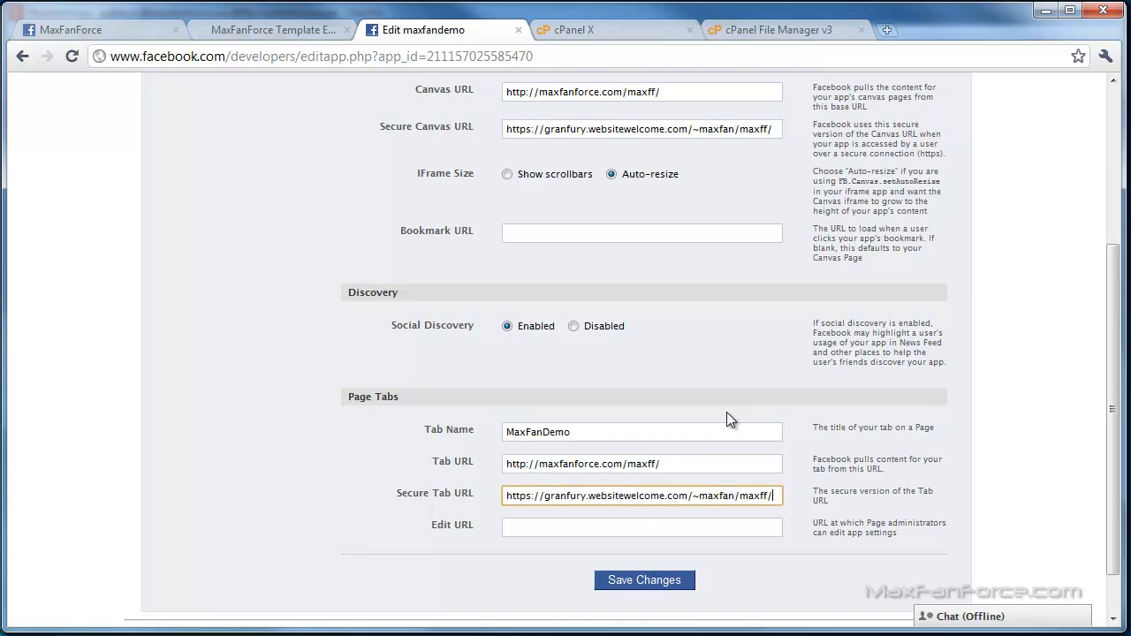
pyautogui.moveTo(673, 464); pyautogui.dragTo(499, 467)
pyautogui.hotkey('ctrl', 'c')
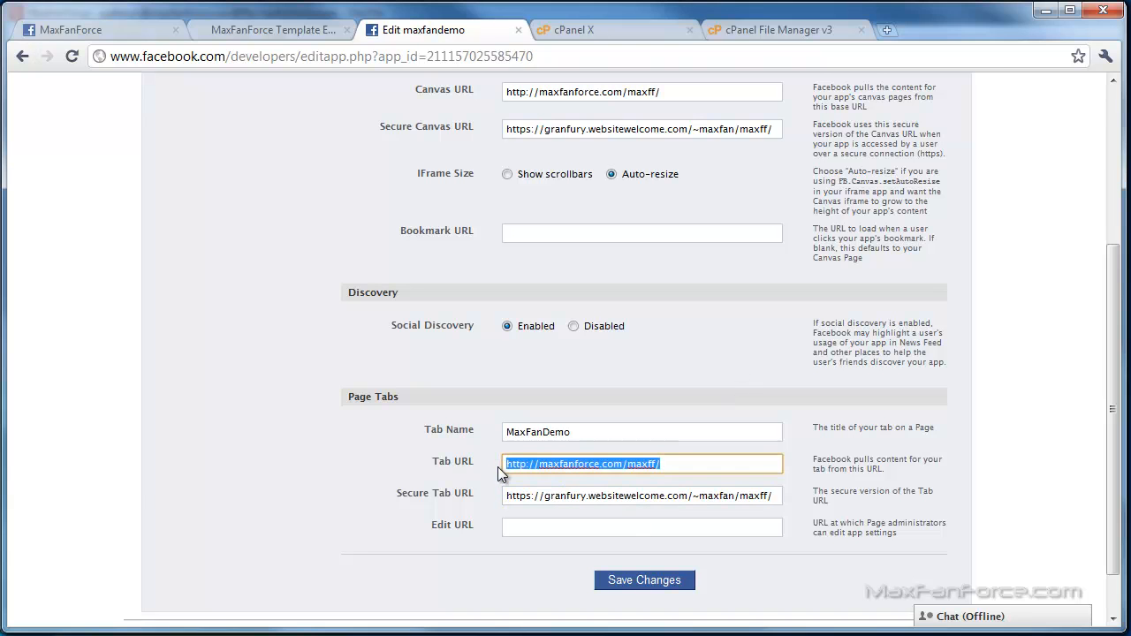
pyautogui.click(564, 529)
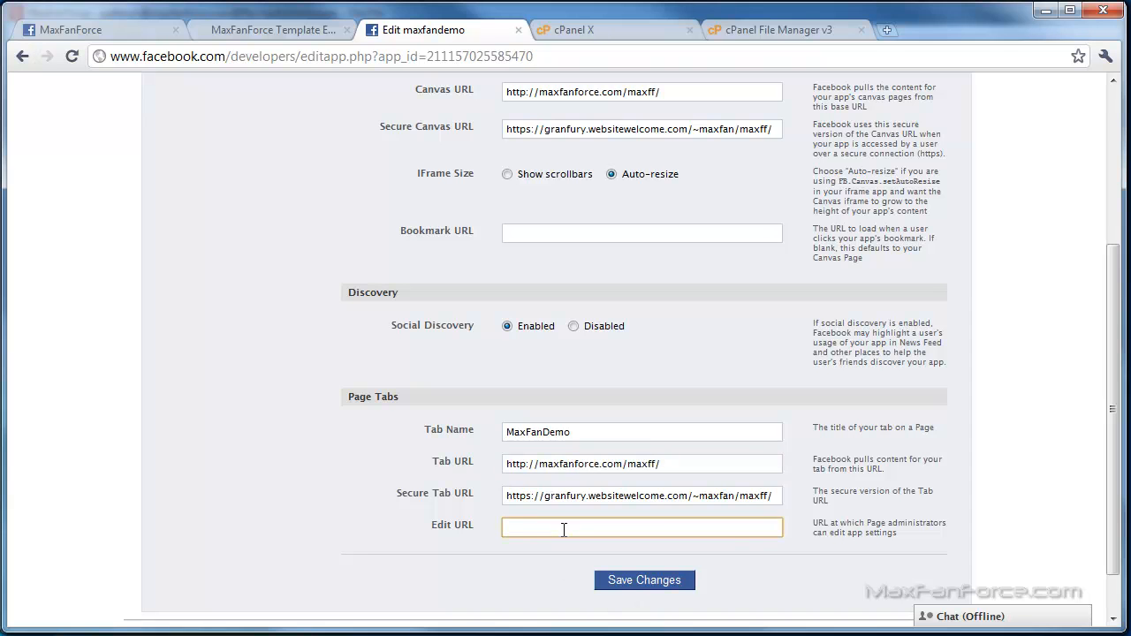
pyautogui.hotkey('ctrl', 'v')
pyautogui.moveTo(1105, 445); pyautogui.dragTo(1115, 394)
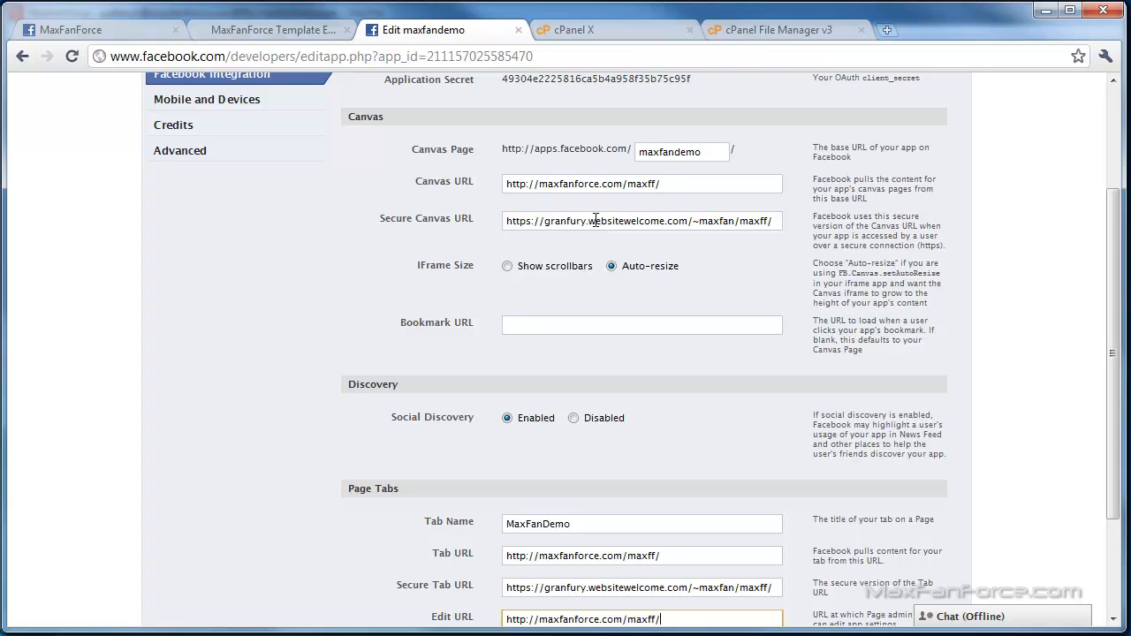
pyautogui.moveTo(504, 225); pyautogui.dragTo(788, 228)
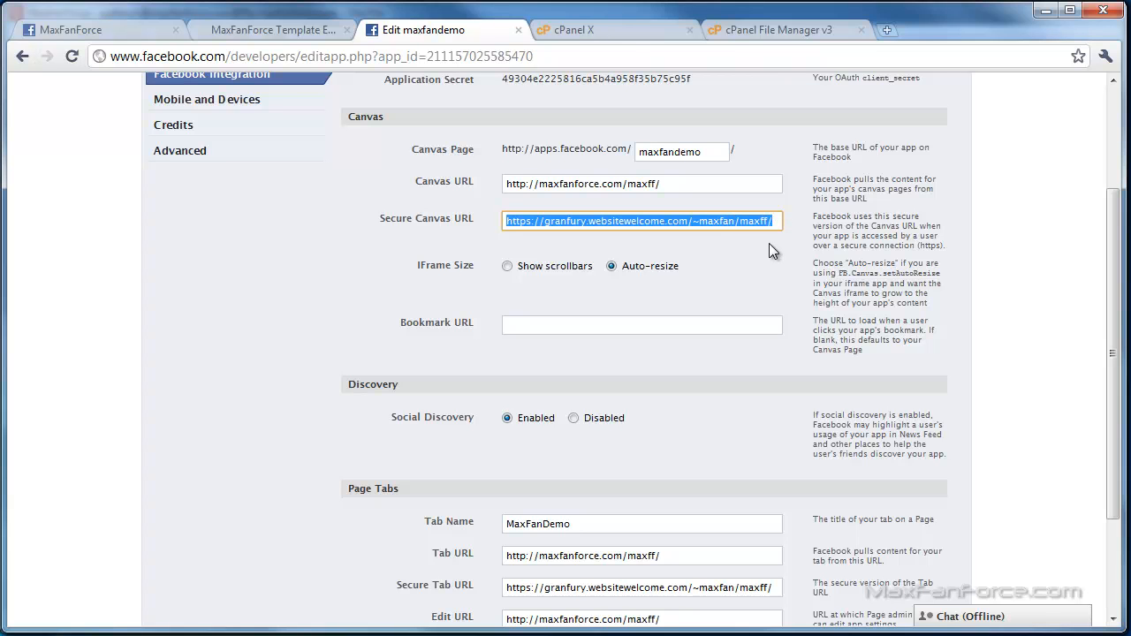
pyautogui.click(747, 263)
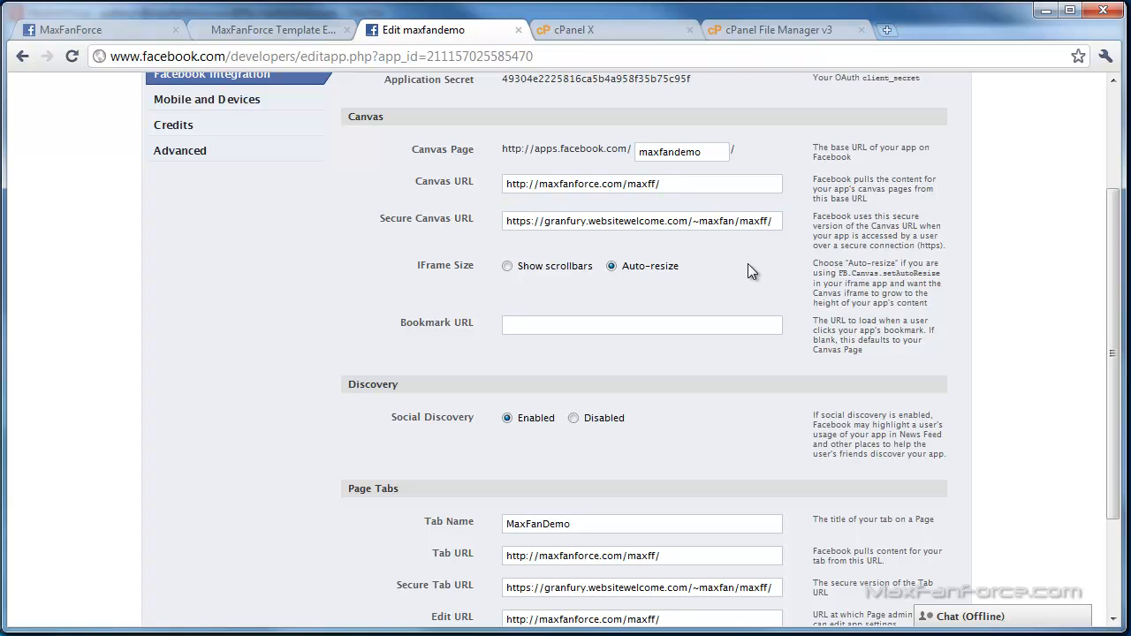
pyautogui.click(714, 225)
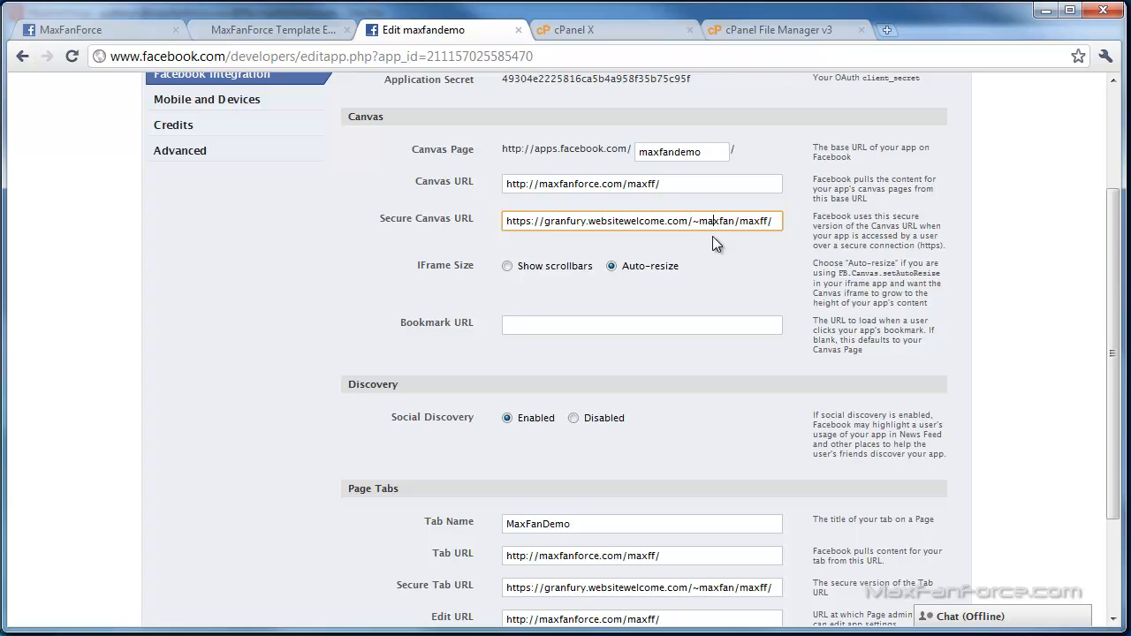
pyautogui.click(752, 226)
# Save the changes to the maxfandemo app's Facebook Integration settings
pyautogui.scroll(-3, 760, 282)
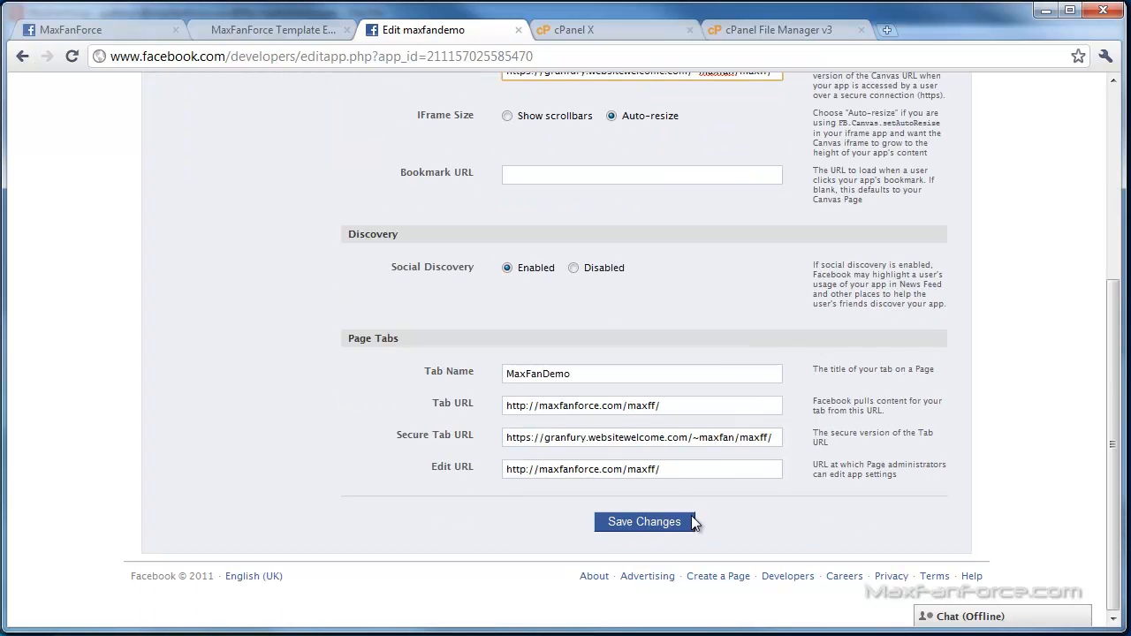
pyautogui.click(693, 520)
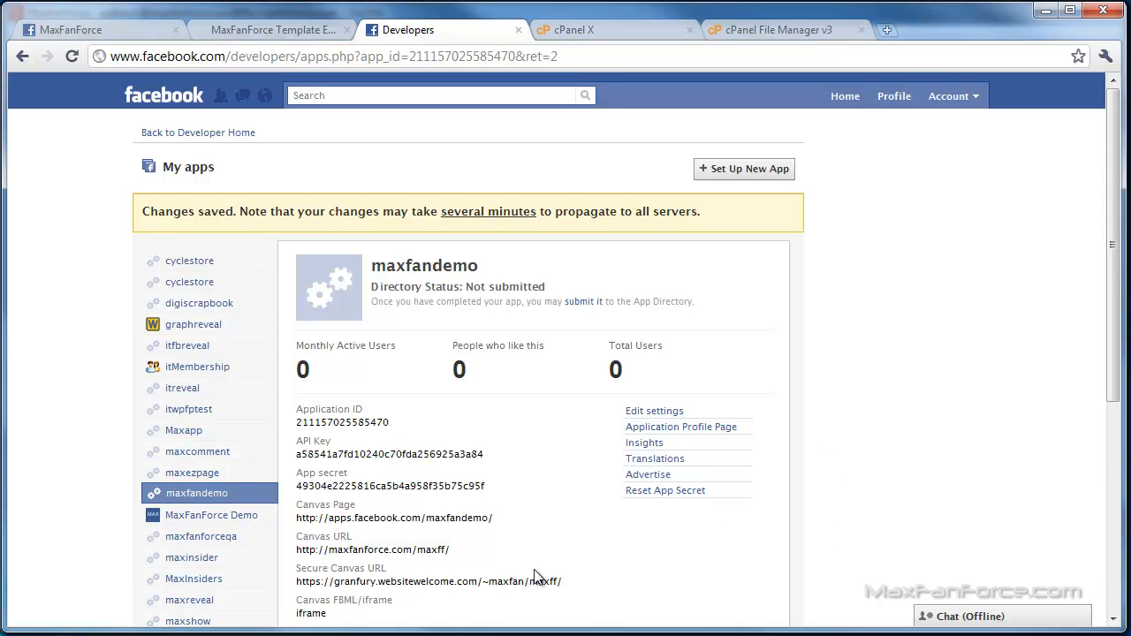
# Open the Application Profile Page of the maxfandemo app
pyautogui.scroll(-1, 473, 553)
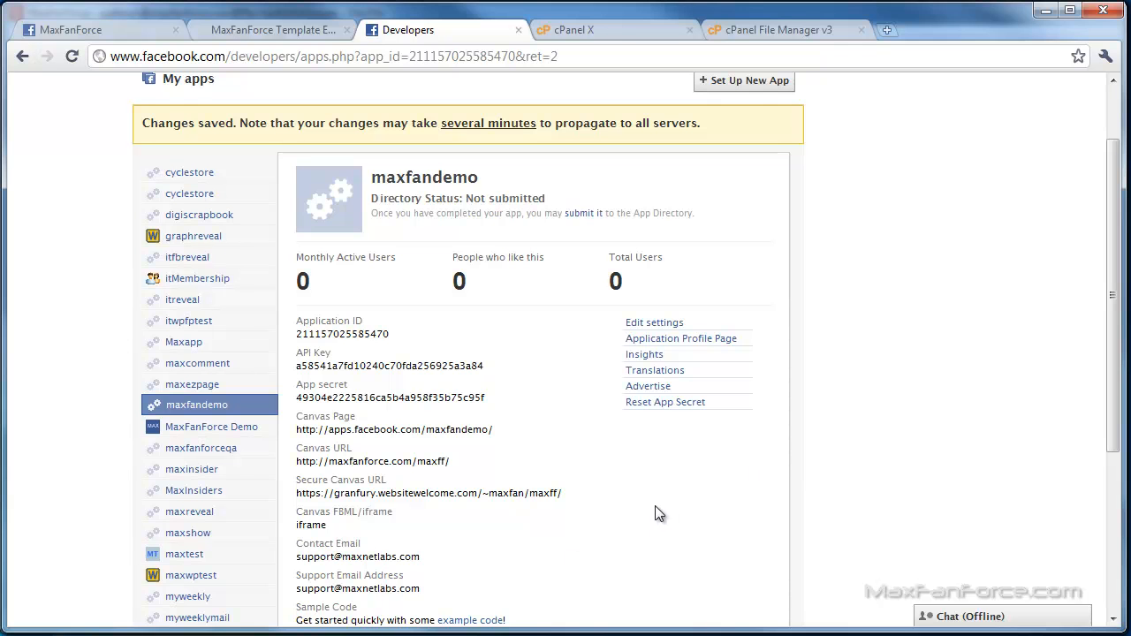
pyautogui.click(692, 356)
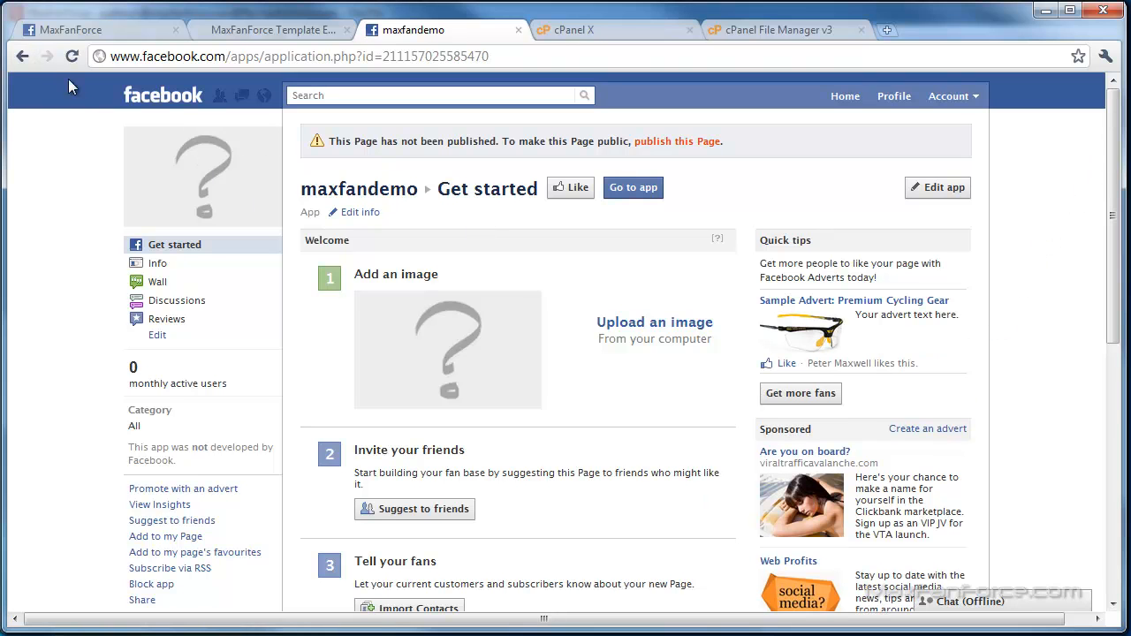
pyautogui.click(22, 56)
pyautogui.scroll(-2, 589, 422)
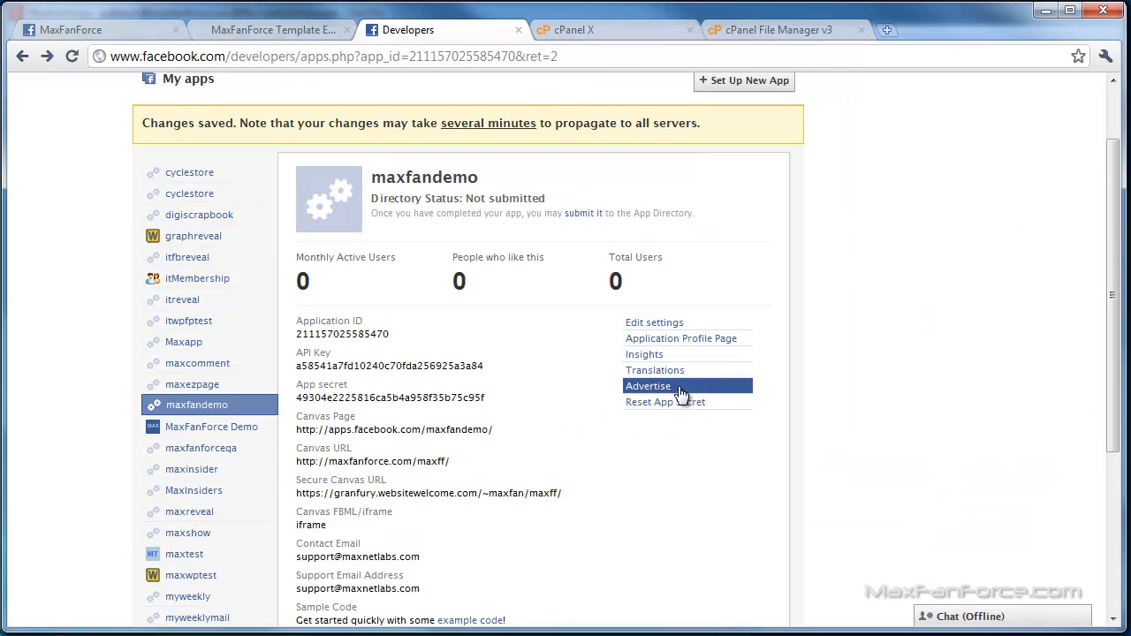
pyautogui.click(686, 339)
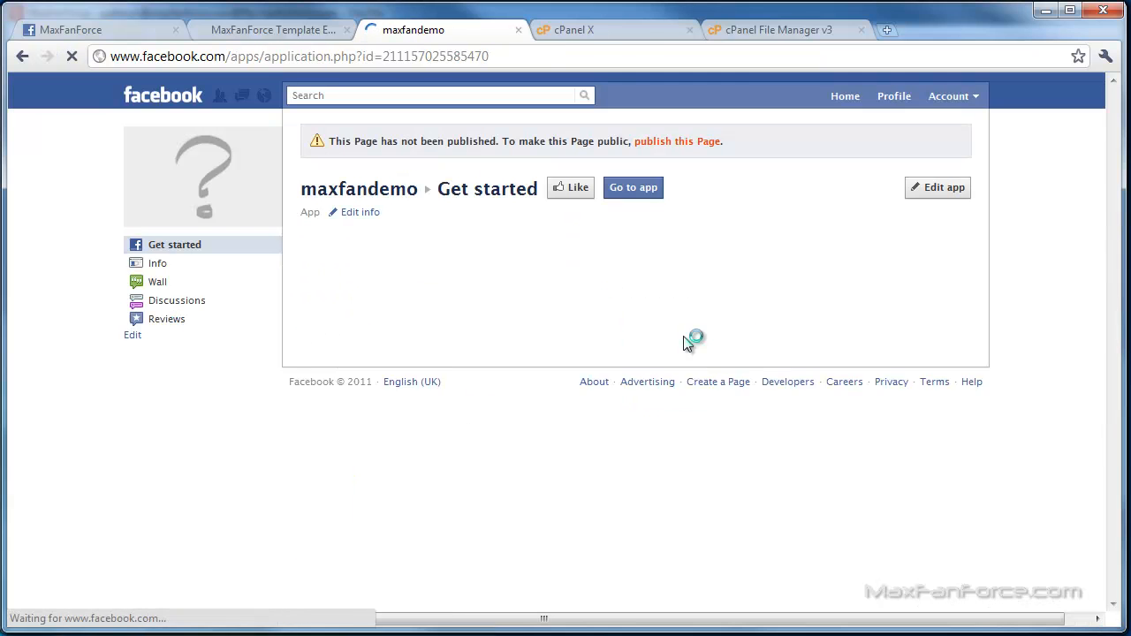
# Add the maxfandemo app to the MaxFanForce page and close the page selection dialog
pyautogui.scroll(-5, 1110, 218)
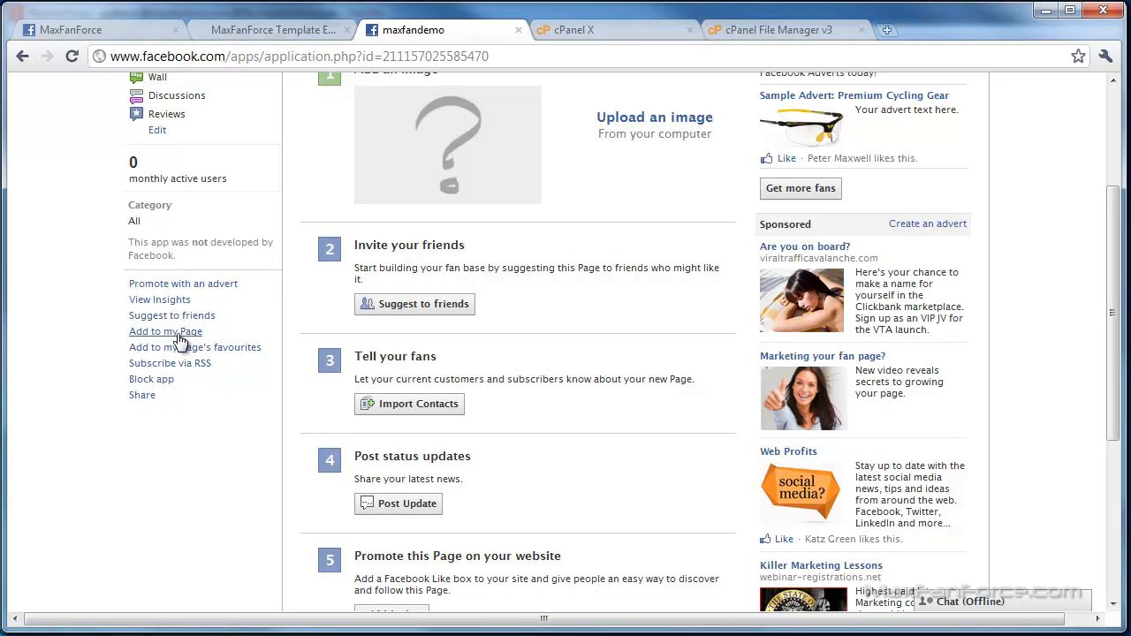
pyautogui.click(165, 332)
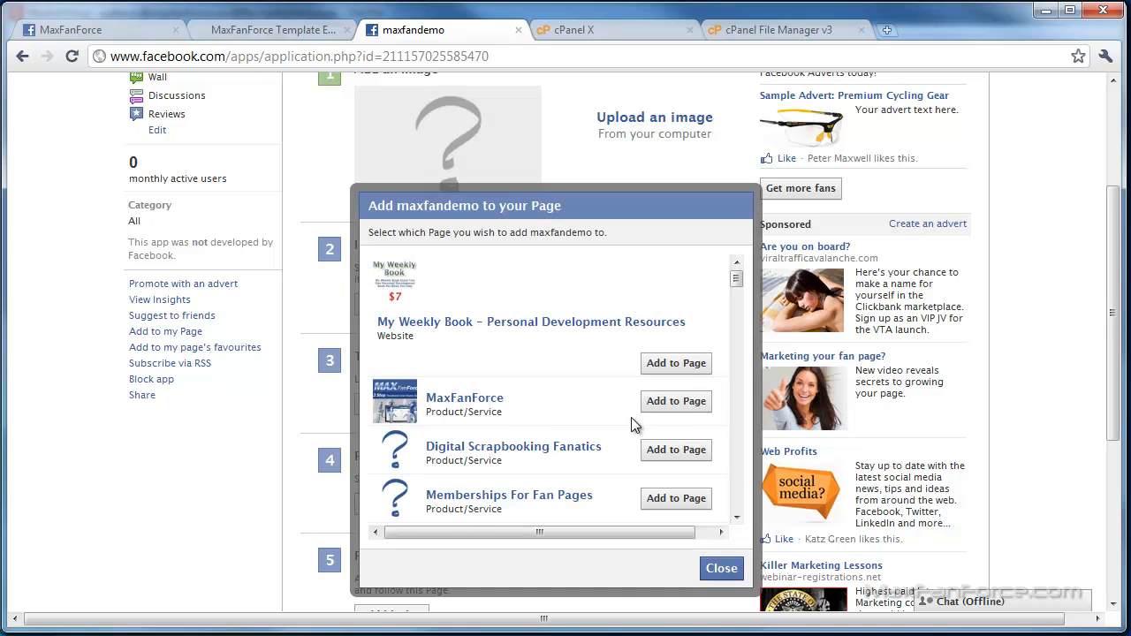
pyautogui.click(667, 404)
pyautogui.click(705, 568)
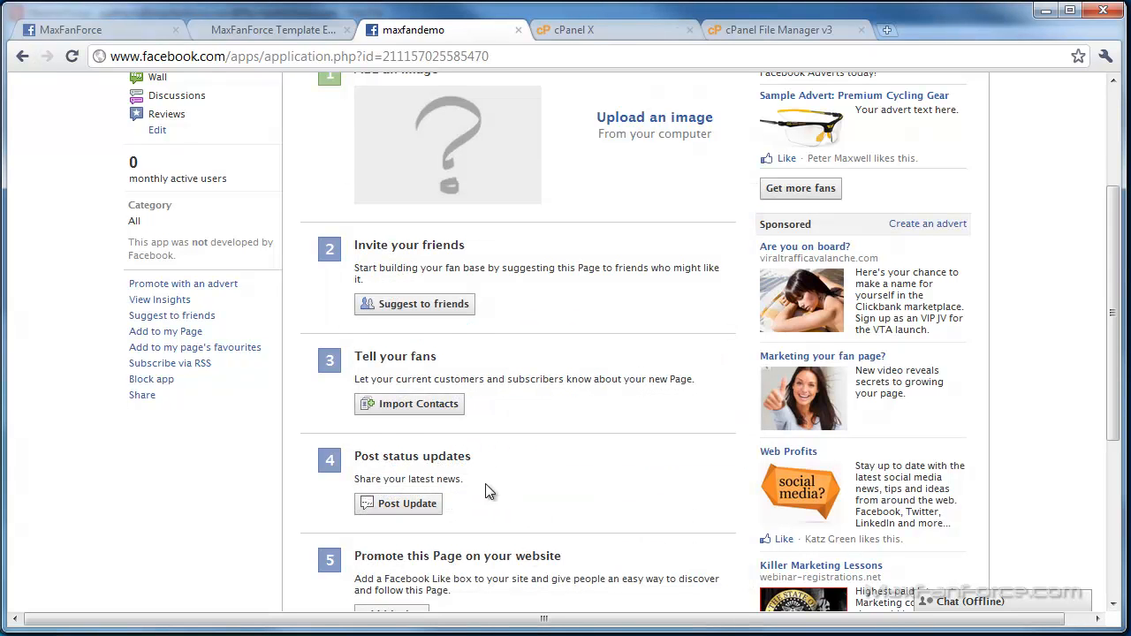
# Reload the MaxFanForce fan page and open its MaxFanDemo tab
pyautogui.click(79, 31)
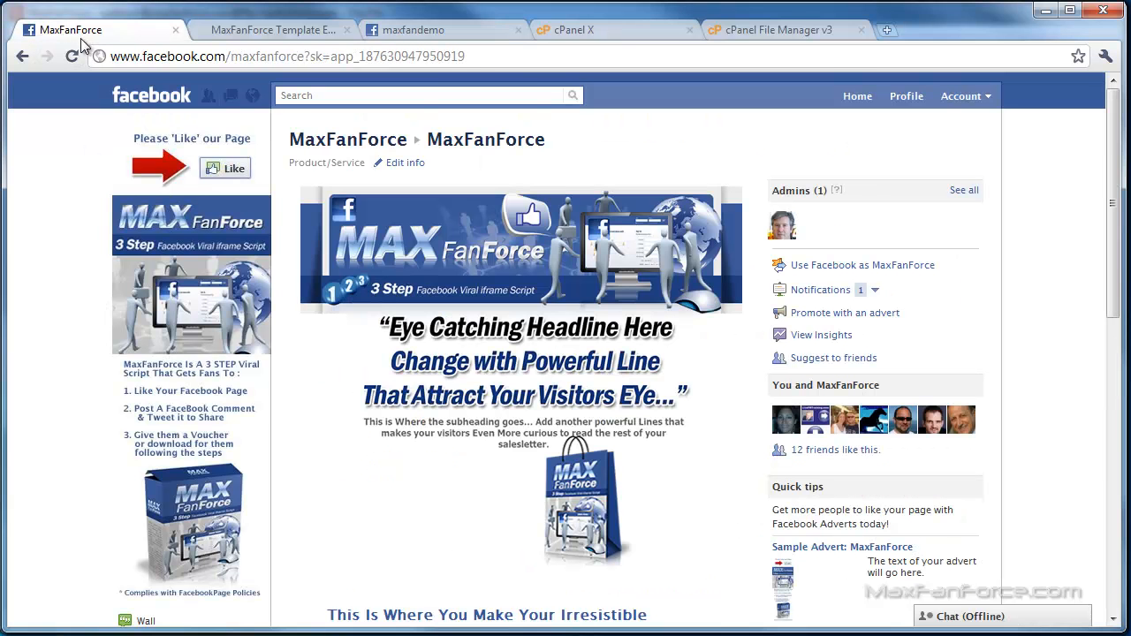
pyautogui.moveTo(1114, 166); pyautogui.dragTo(1104, 277)
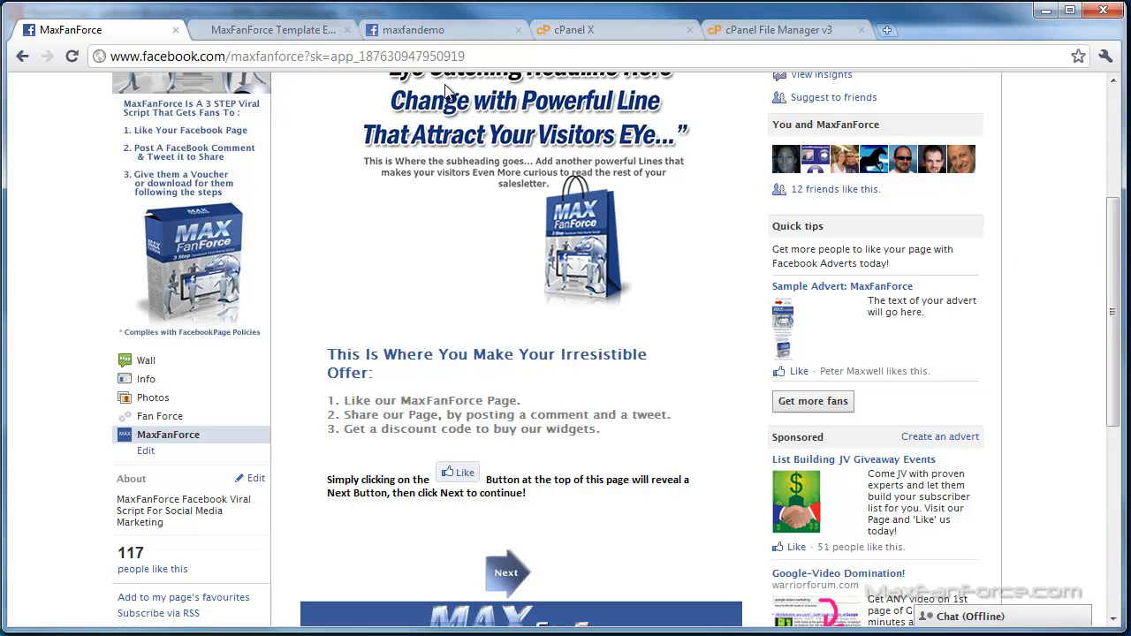
pyautogui.click(74, 56)
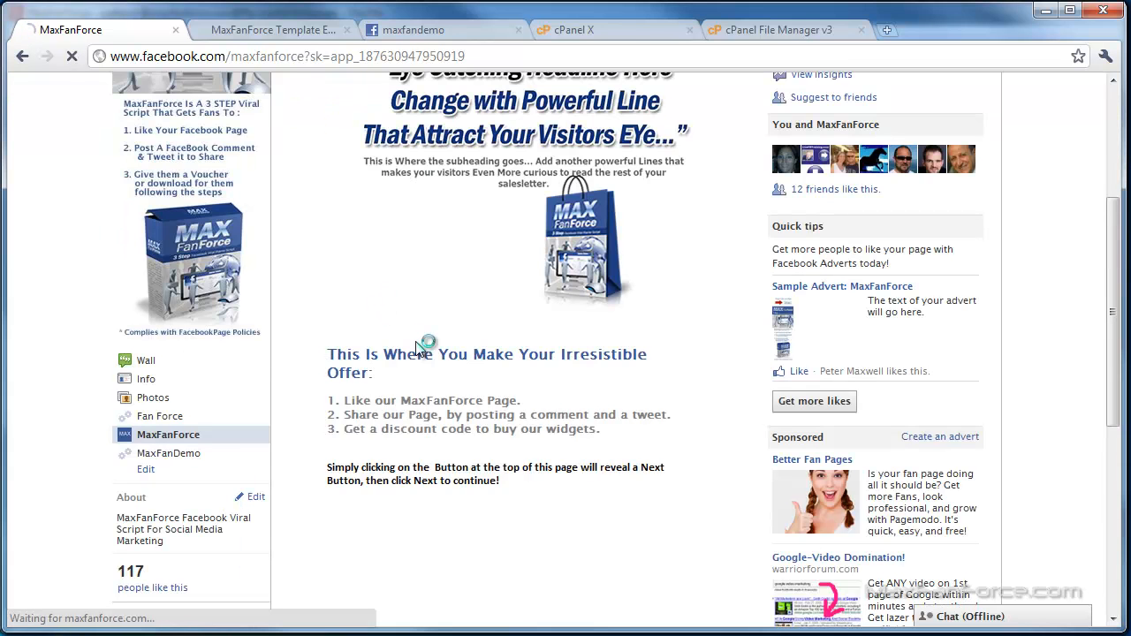
pyautogui.click(186, 460)
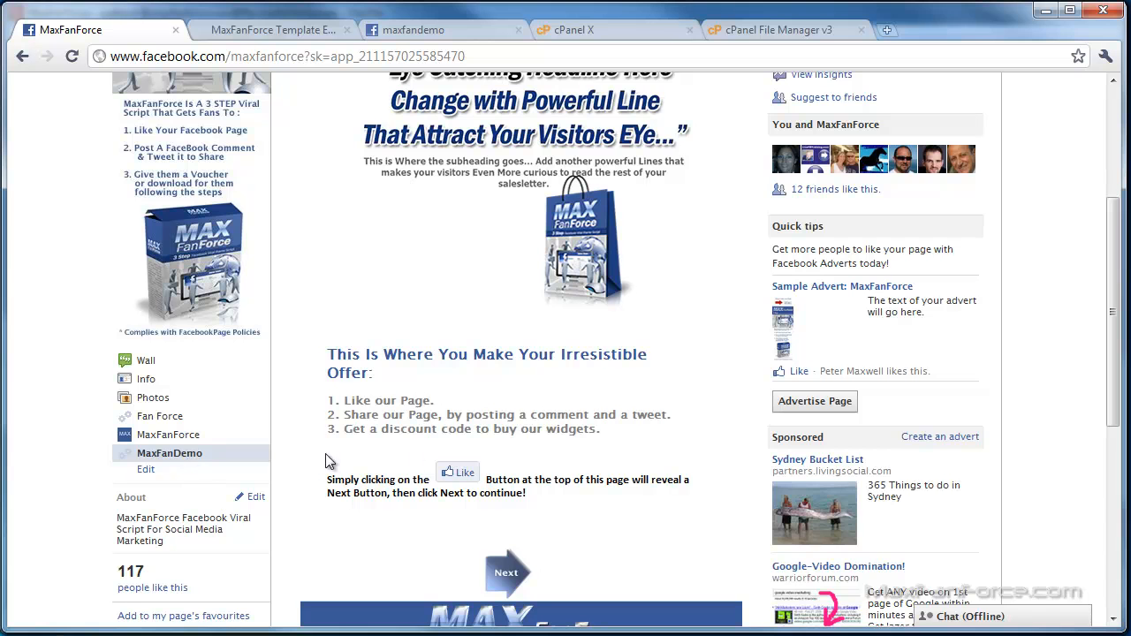
# Unlike the MaxFanForce page and review the MaxFanDemo tab's content as a non-fan sees it
pyautogui.scroll(-1, 247, 614)
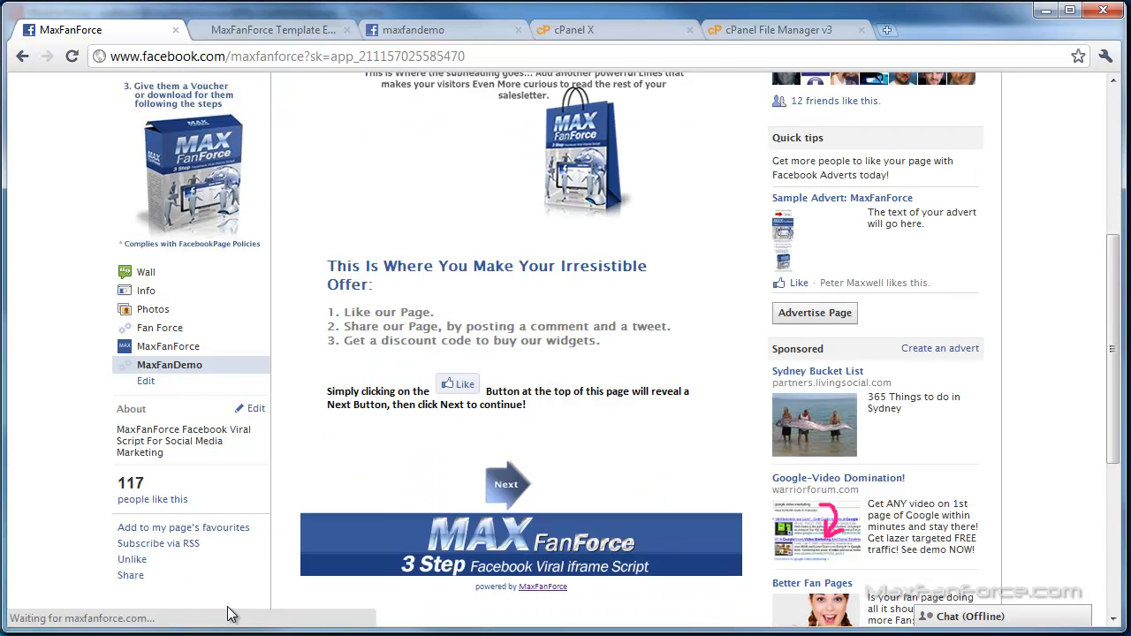
pyautogui.click(381, 508)
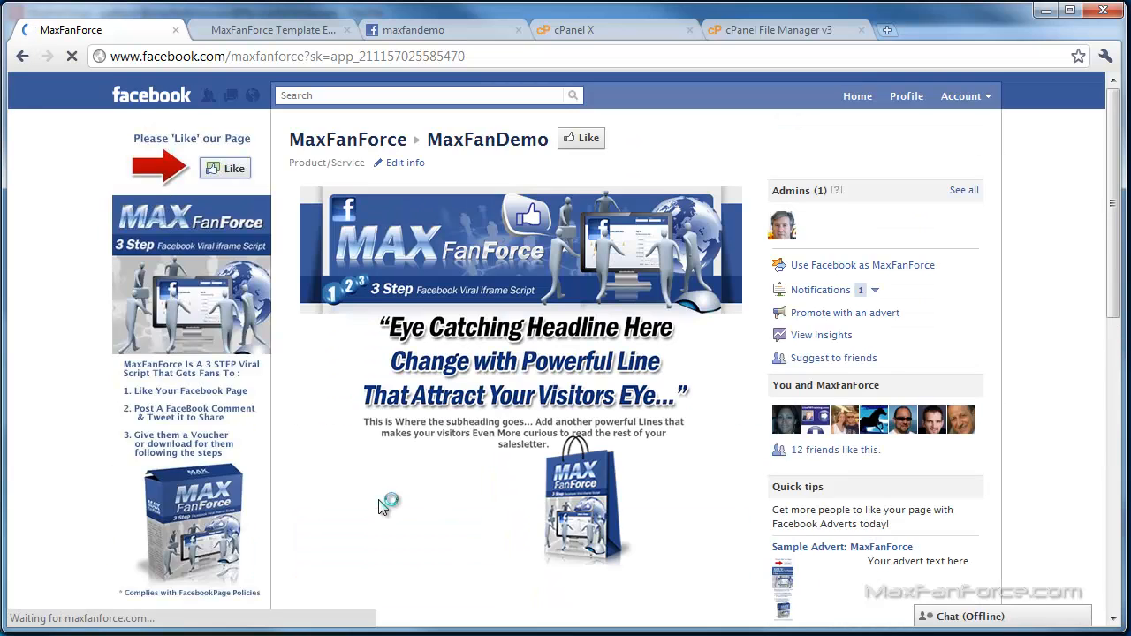
pyautogui.scroll(-3, 382, 505)
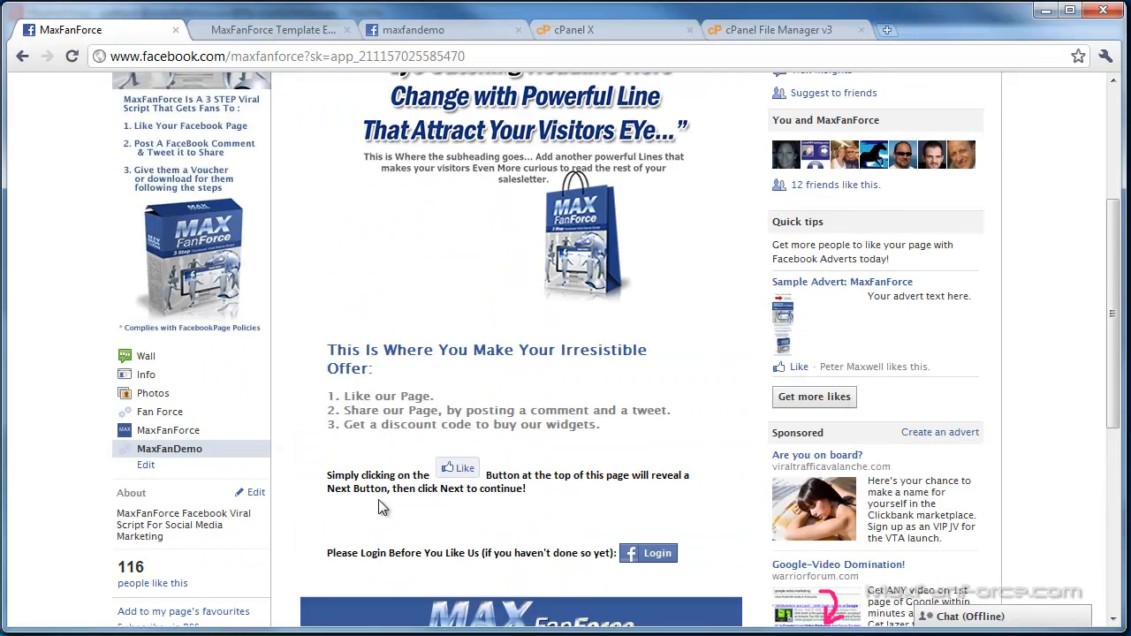
pyautogui.scroll(-1, 378, 500)
pyautogui.scroll(4, 378, 500)
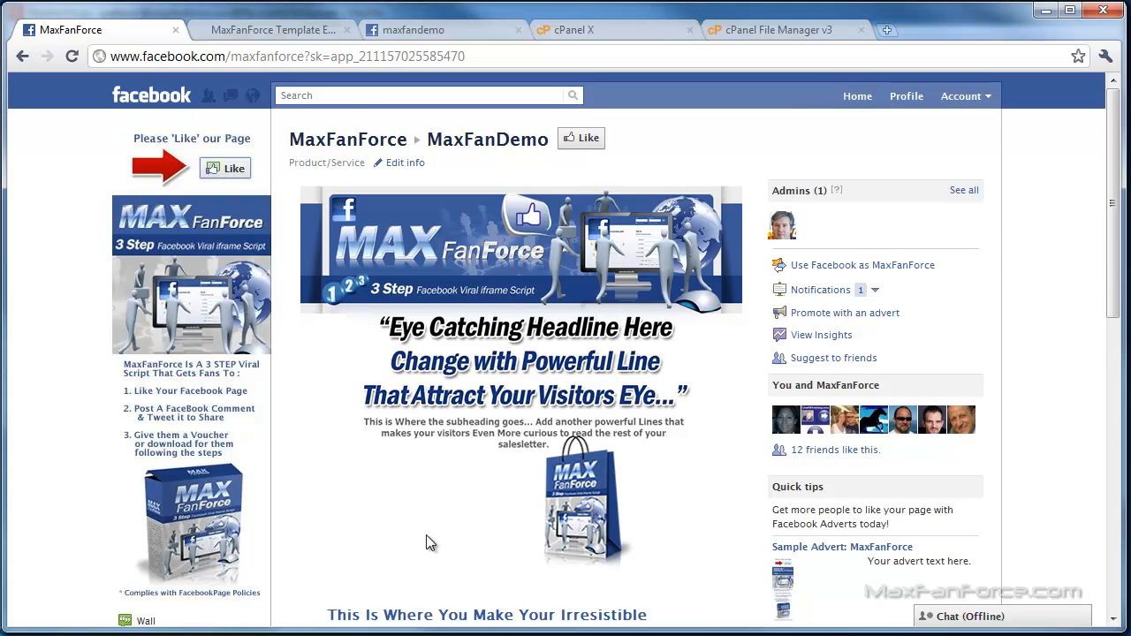
pyautogui.scroll(-2, 426, 542)
pyautogui.scroll(-1, 425, 542)
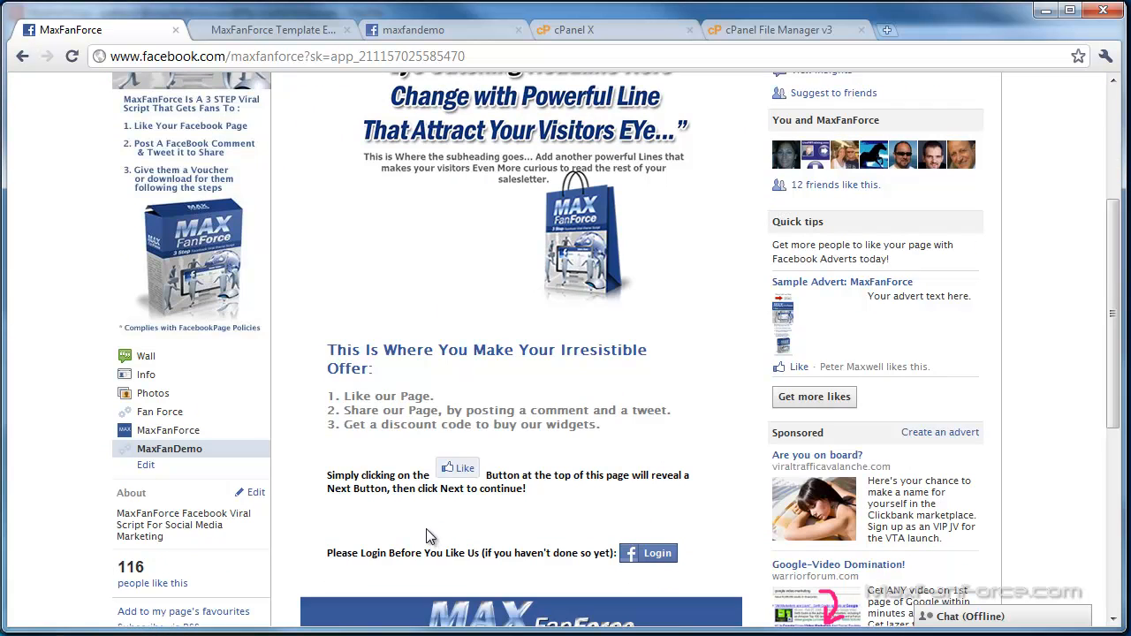